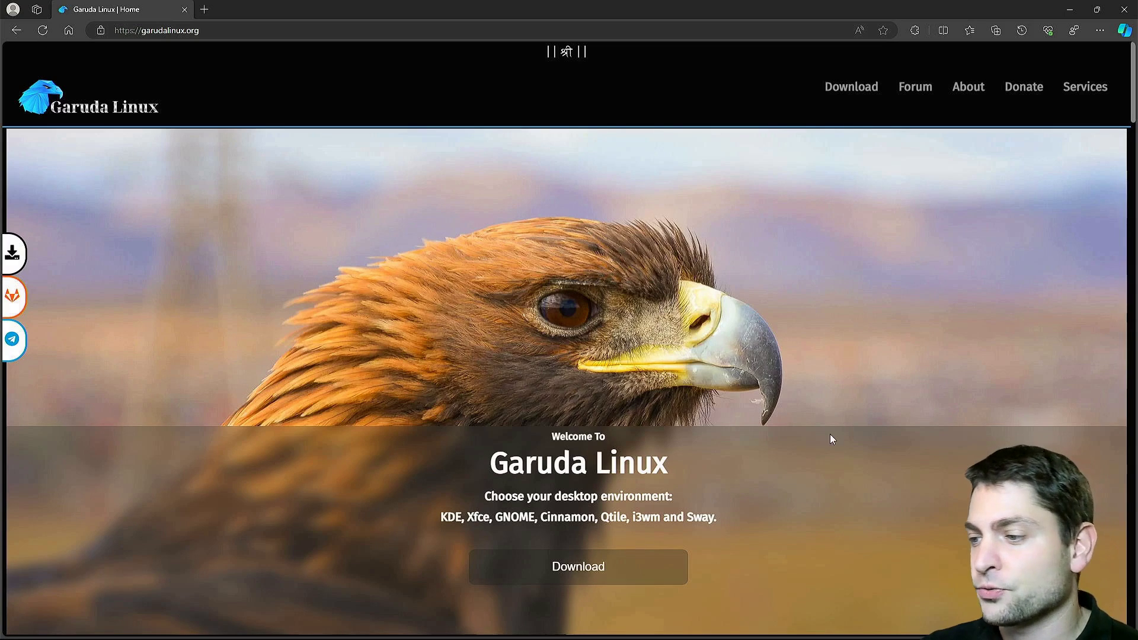
Scroll the Garuda Linux home page through its features: Rolling Release, Linux Zen Kernel, Ease of Use, Always Free
scroll(920, 421, "down", 1)
scroll(922, 423, "down", 10)
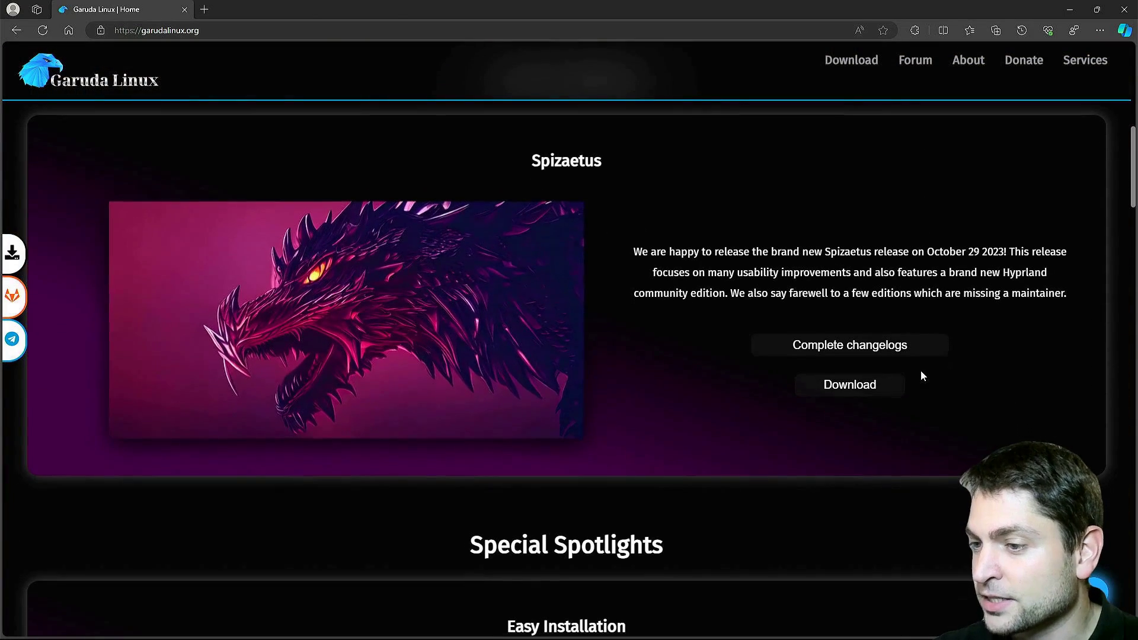
scroll(958, 356, "down", 7)
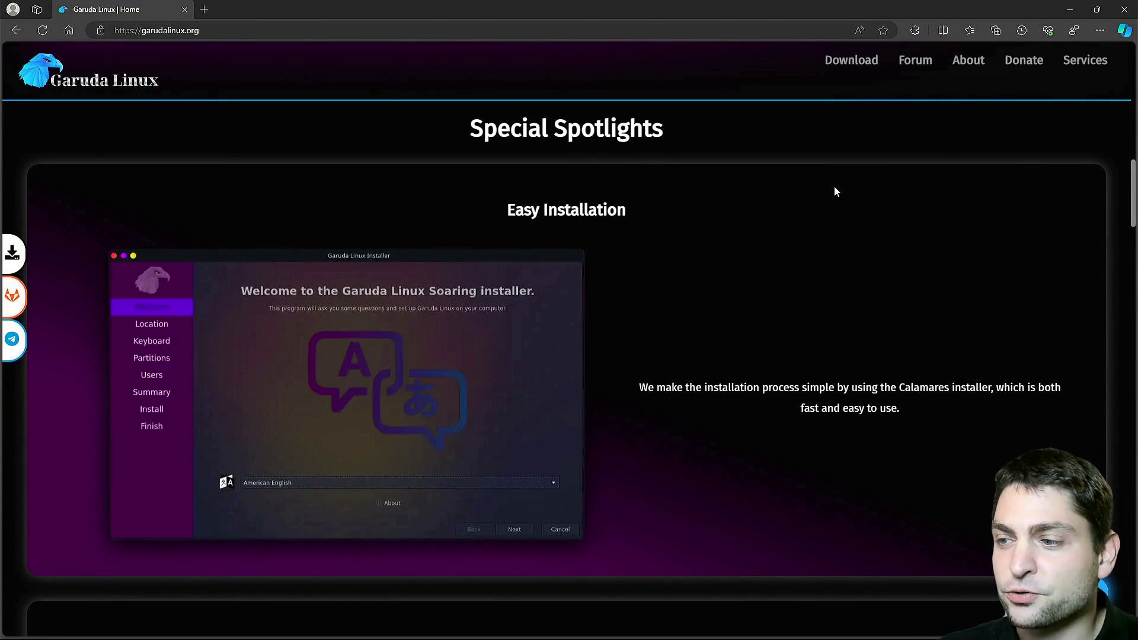
scroll(834, 188, "down", 5)
scroll(835, 186, "down", 2)
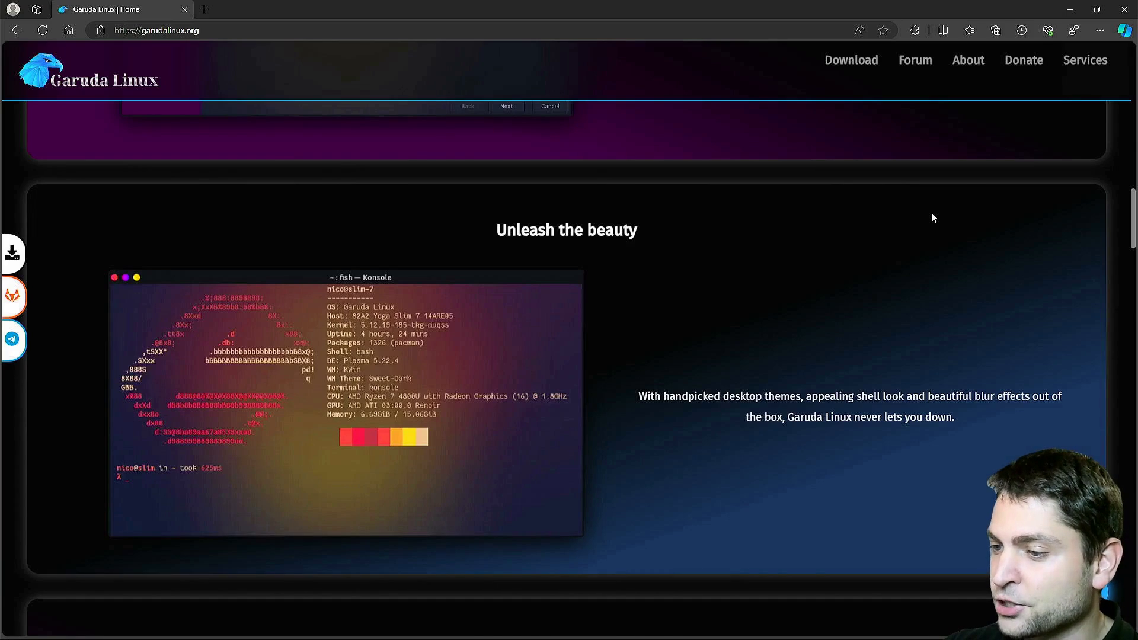
scroll(932, 218, "down", 7)
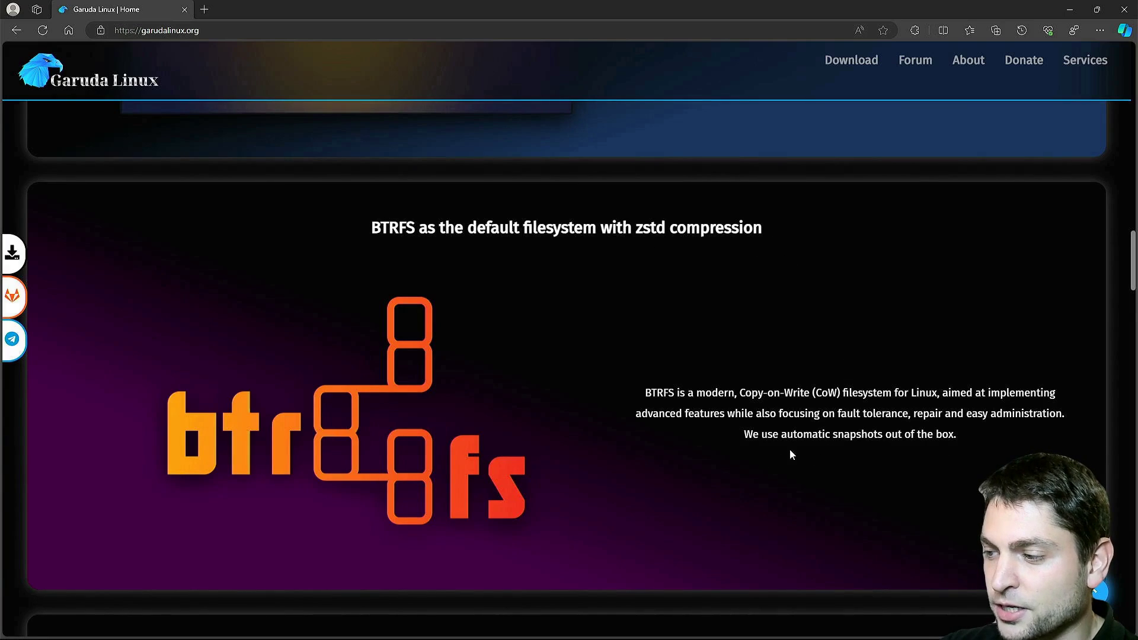
scroll(998, 449, "down", 6)
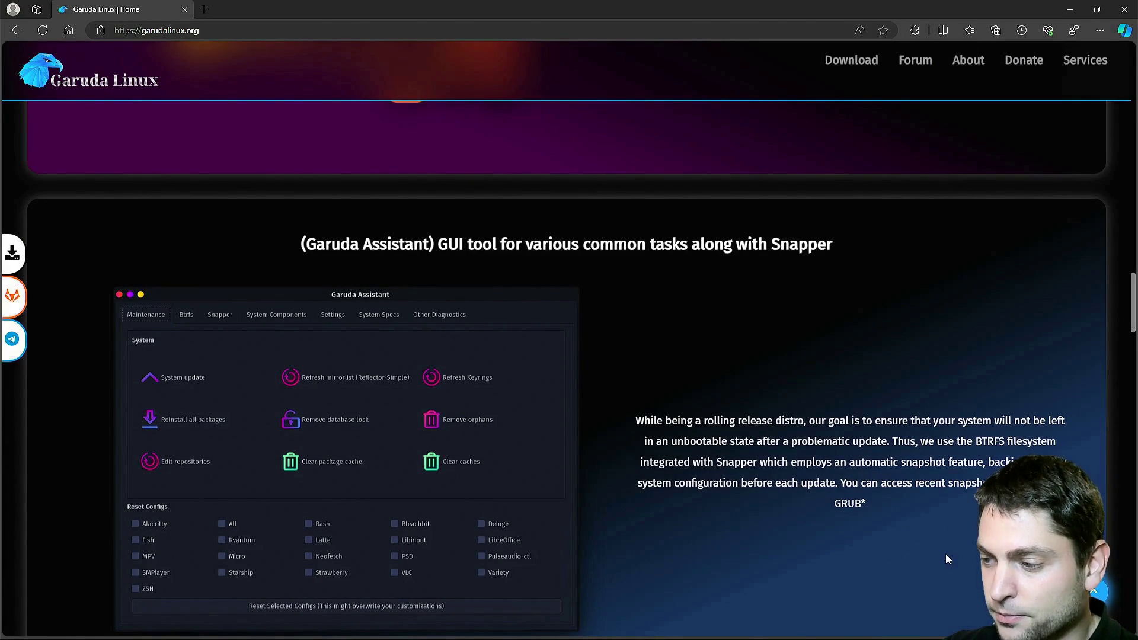
scroll(960, 522, "down", 7)
scroll(960, 520, "down", 2)
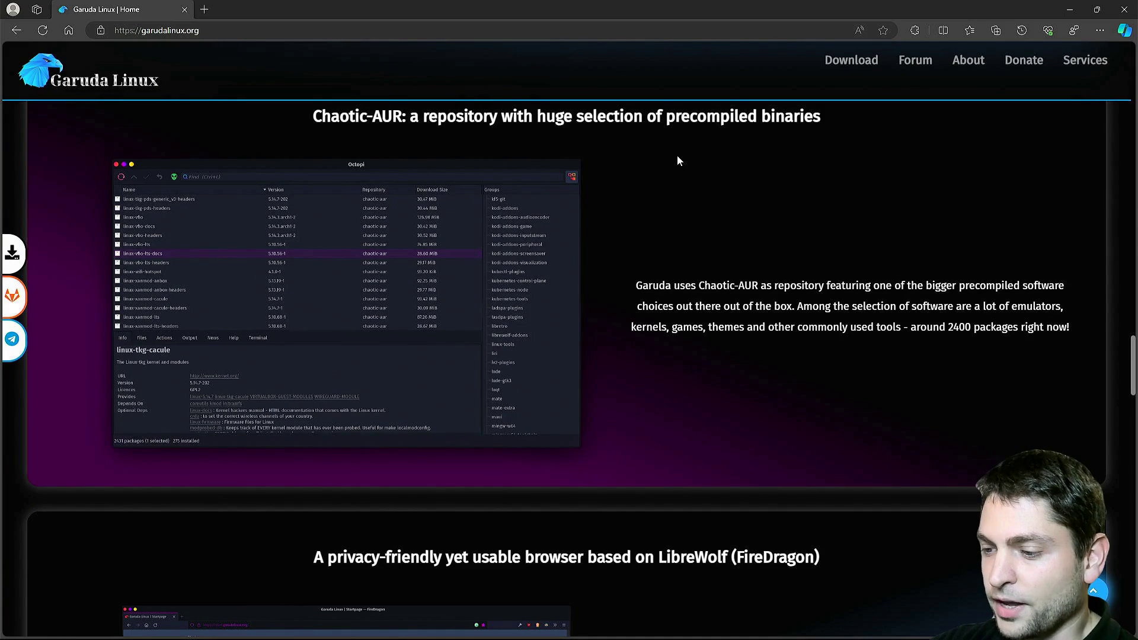
scroll(677, 157, "down", 6)
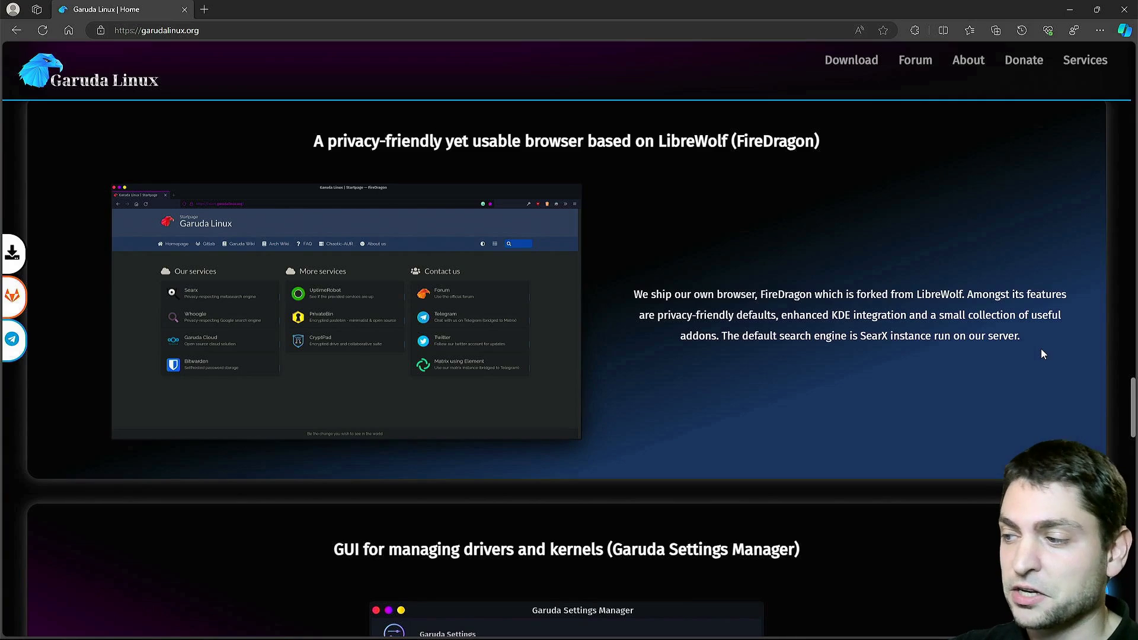
scroll(1043, 354, "down", 7)
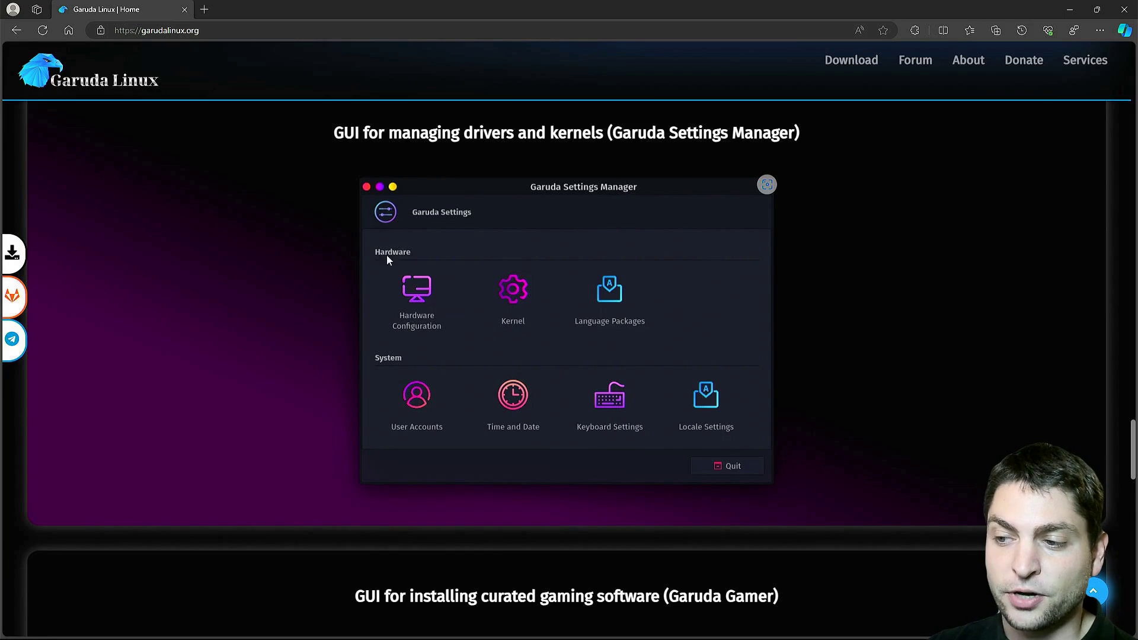
scroll(988, 307, "down", 7)
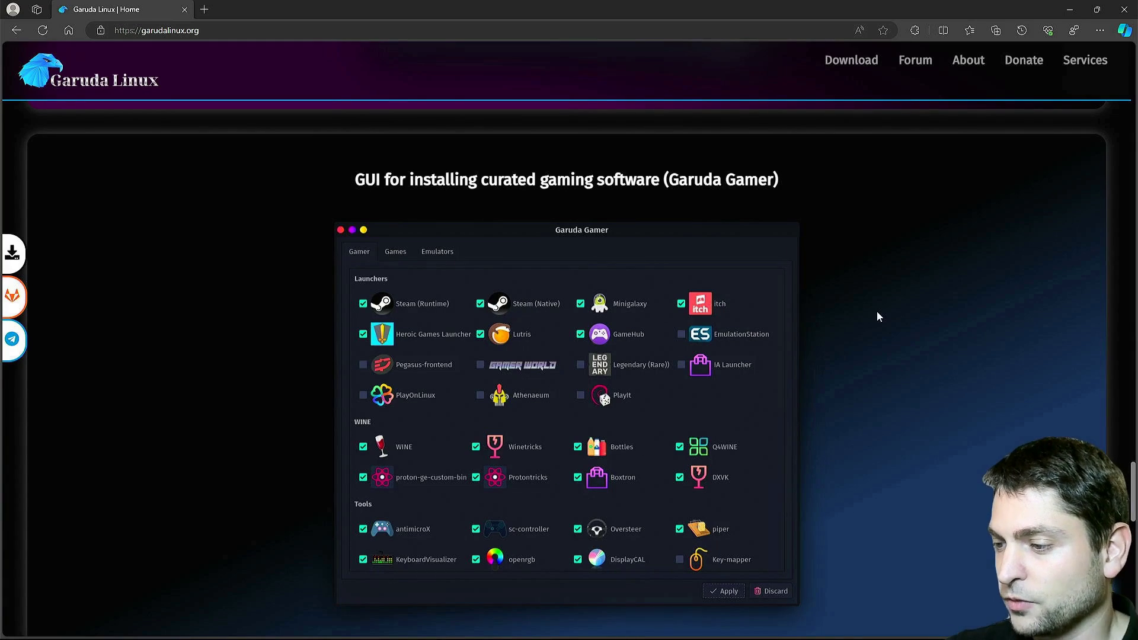
scroll(878, 313, "down", 10)
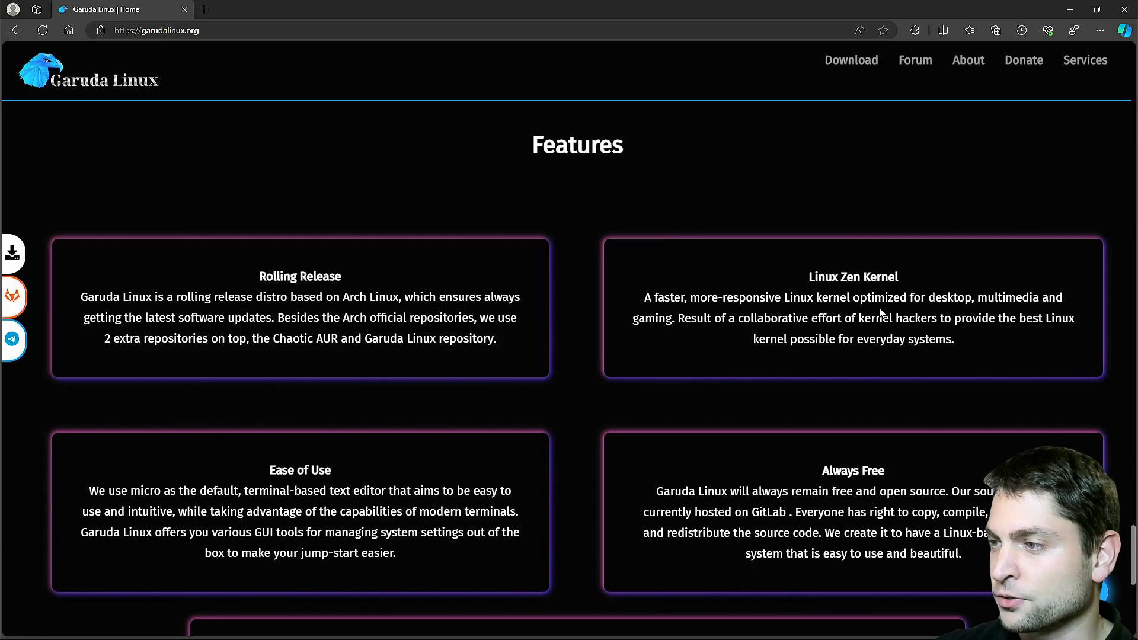
On the downloads page, review the fastboot/secure boot step, then show the Dragonized Gaming Edition details
left_click(848, 58)
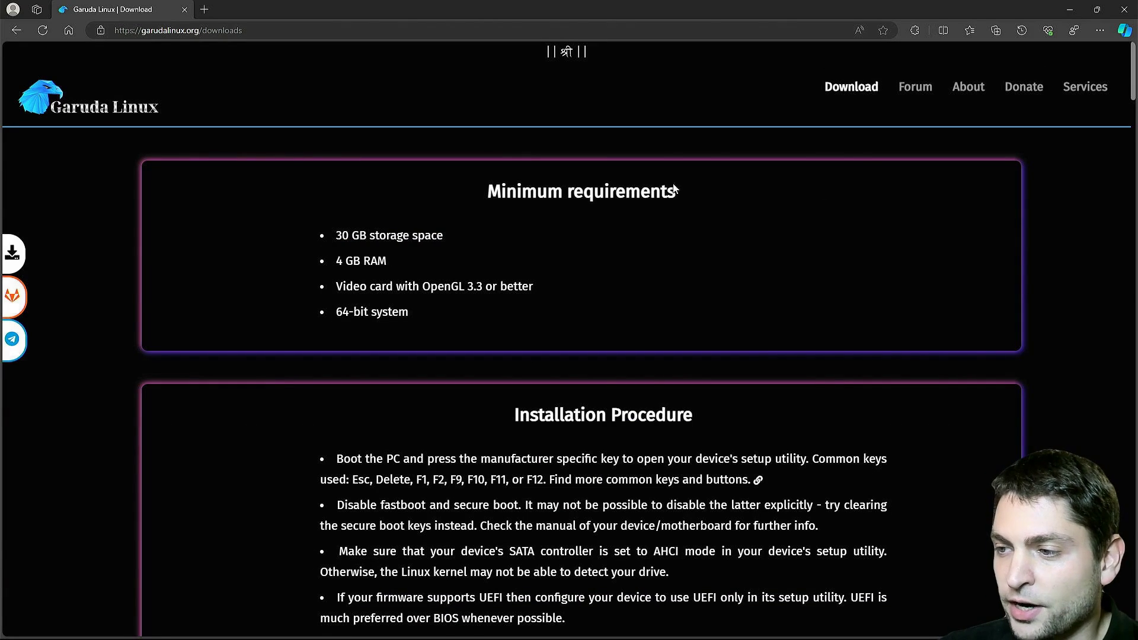
scroll(819, 196, "down", 3)
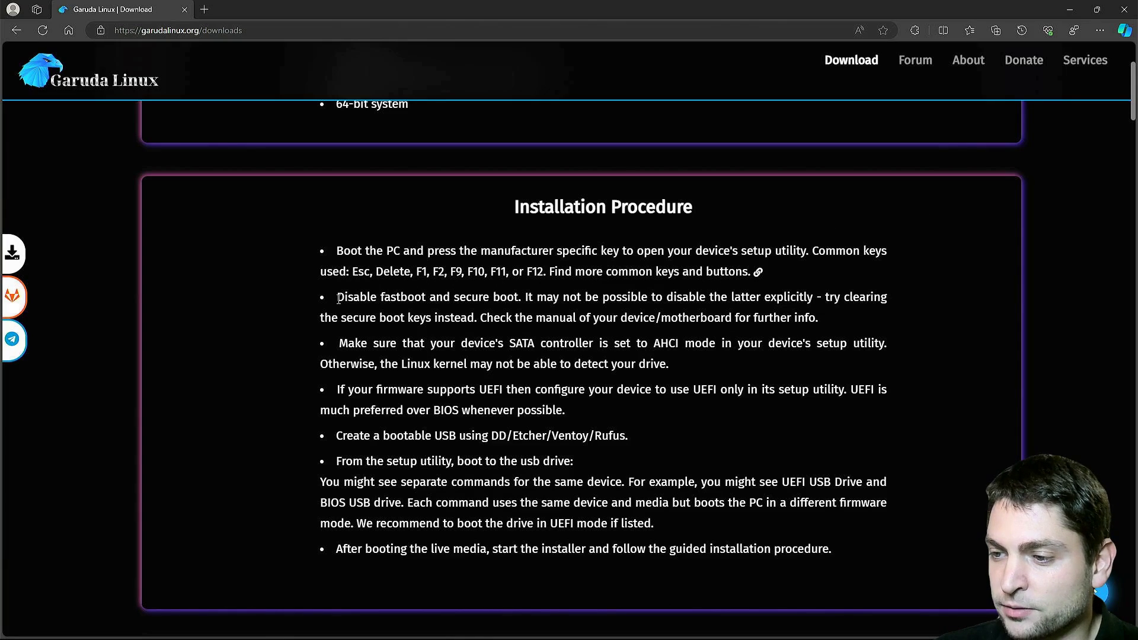
left_click_drag(337, 297, 521, 298)
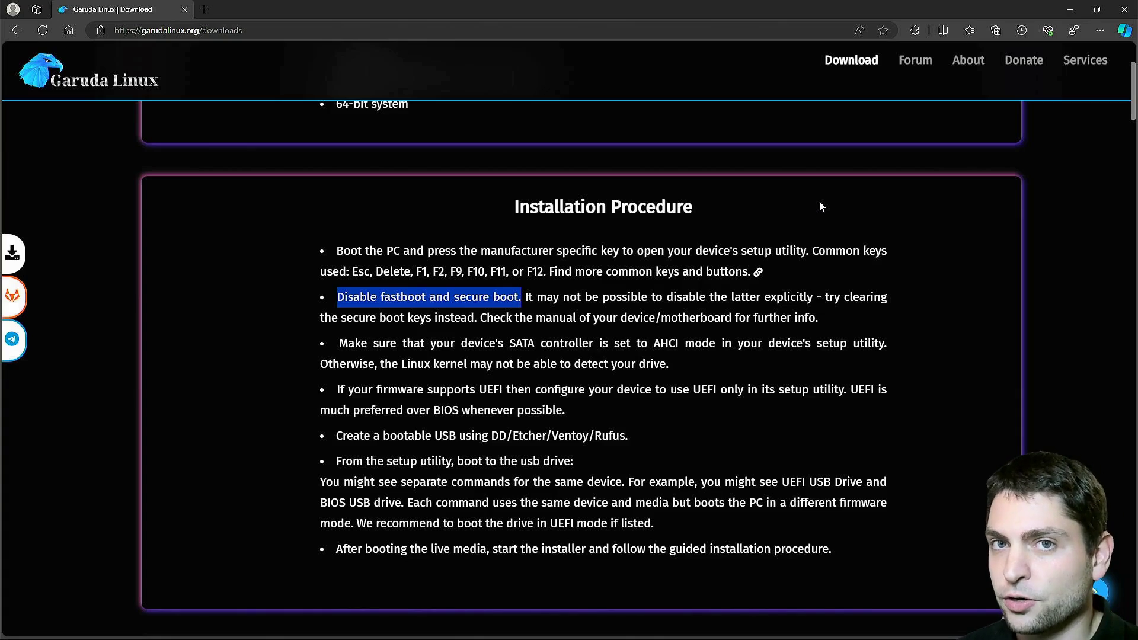
left_click(924, 224)
scroll(924, 226, "down", 10)
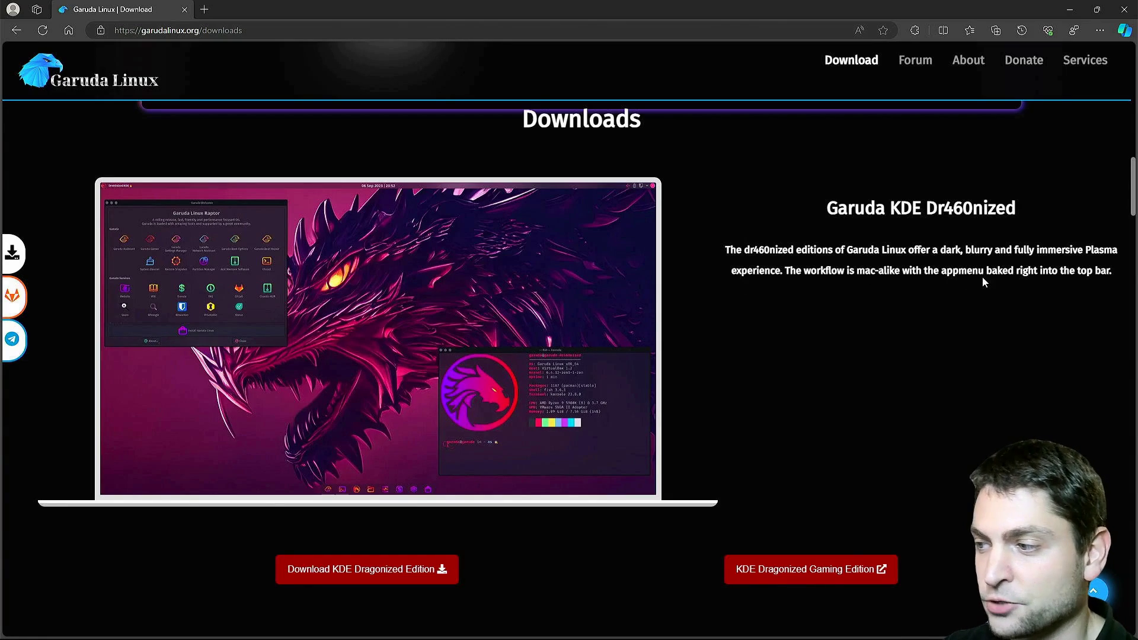
left_click(880, 569)
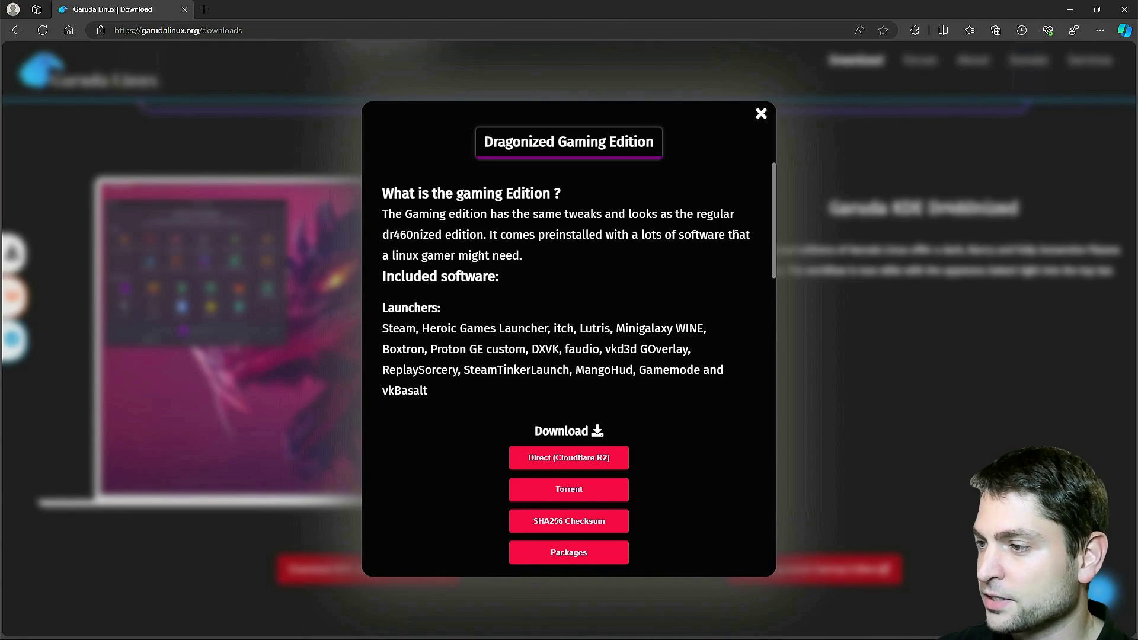
Close the Gaming Edition details and scroll down to the Garuda KDE Dr460nized section
left_click(761, 114)
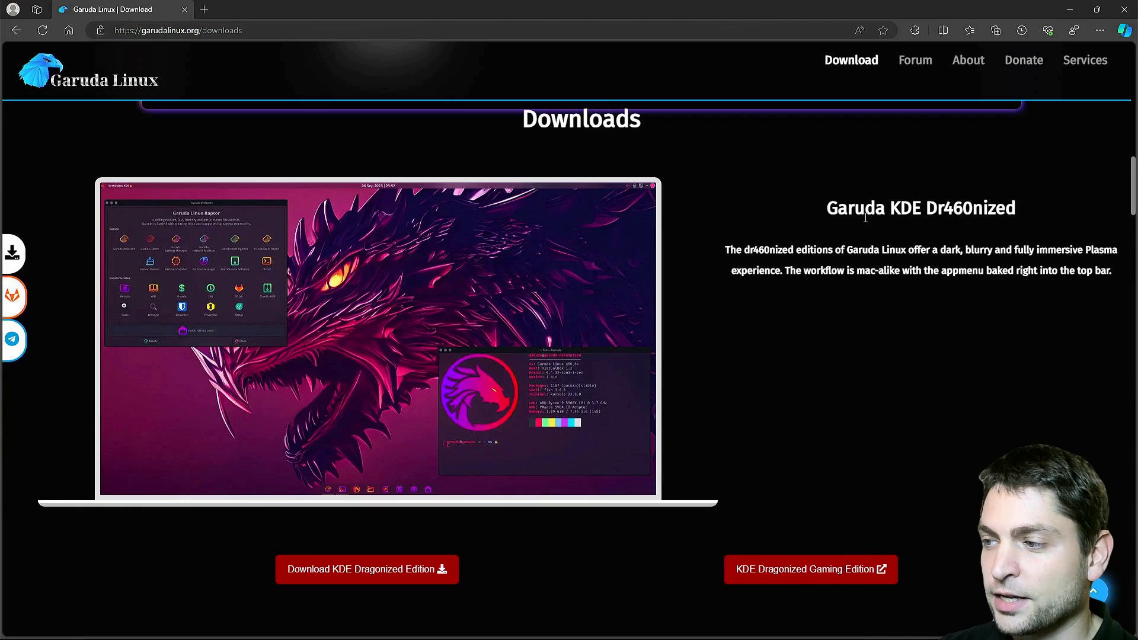
scroll(1028, 315, "down", 7)
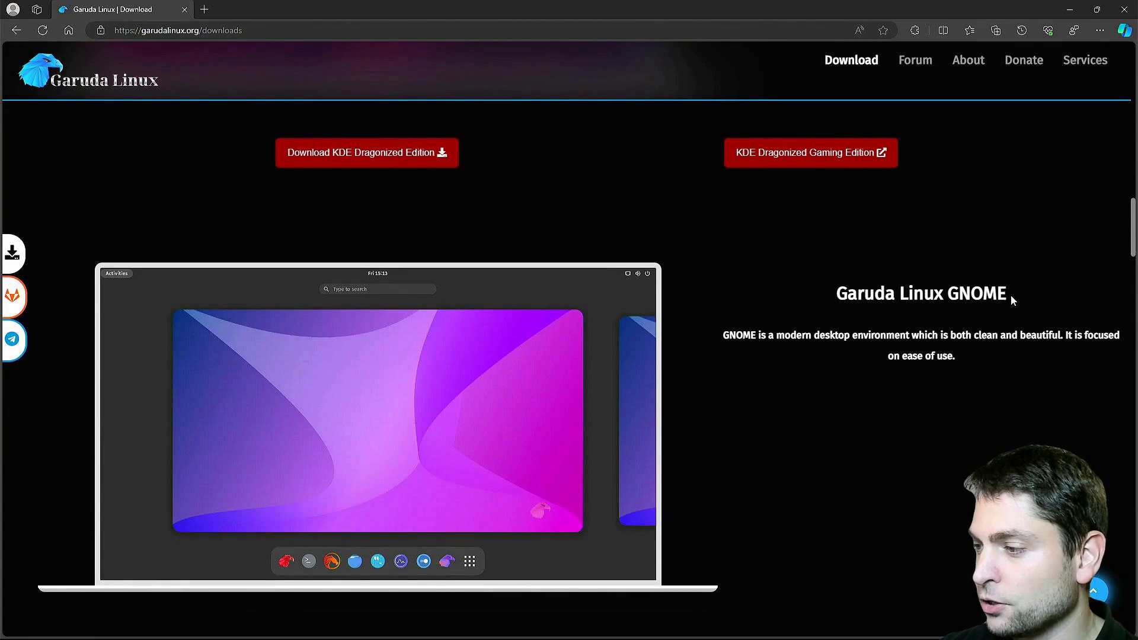
scroll(1028, 290, "down", 10)
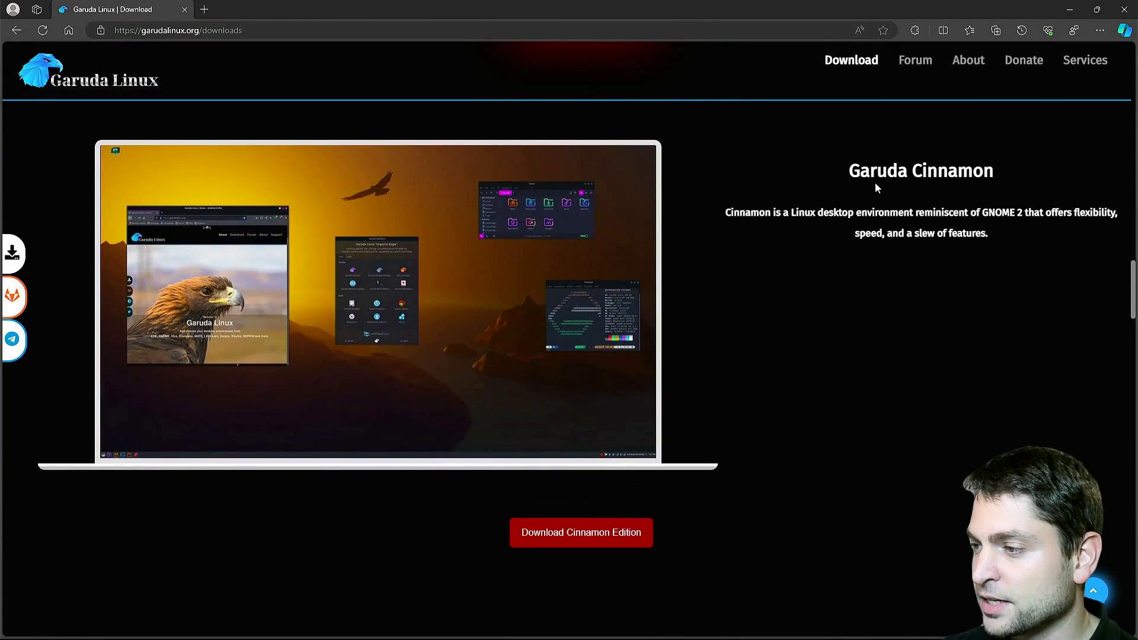
scroll(1048, 265, "down", 8)
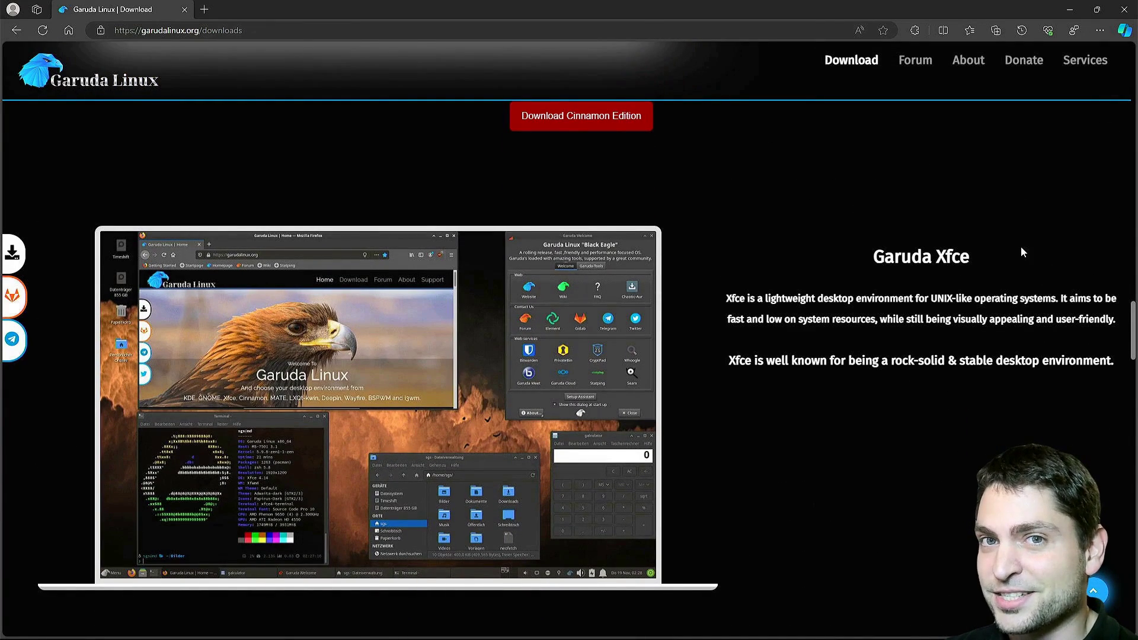
scroll(1021, 252, "down", 7)
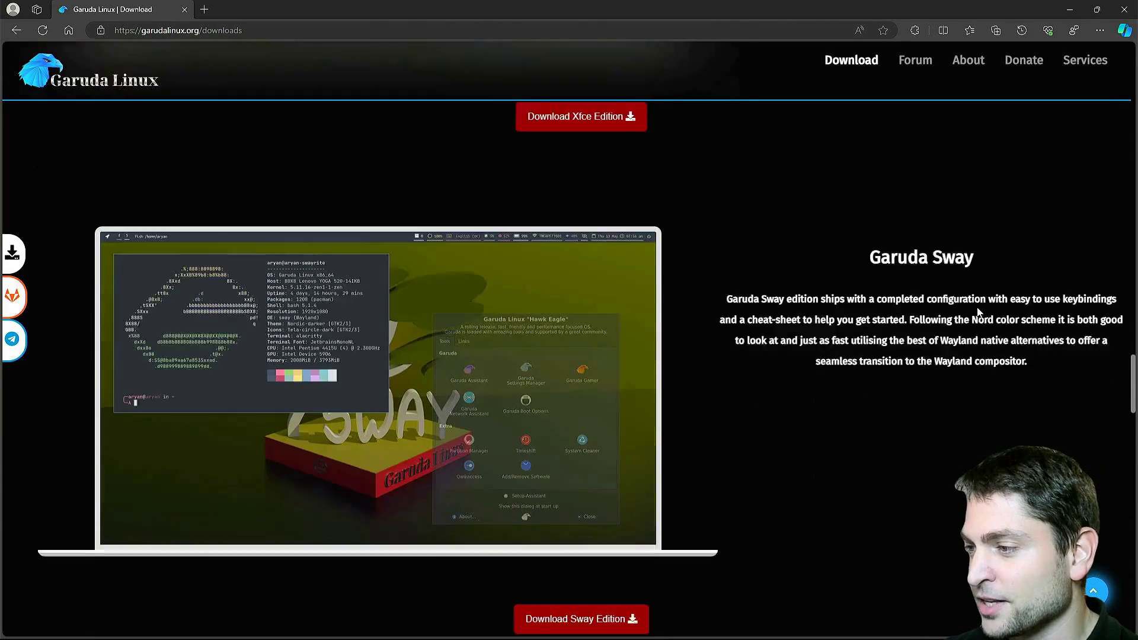
scroll(981, 292, "down", 1)
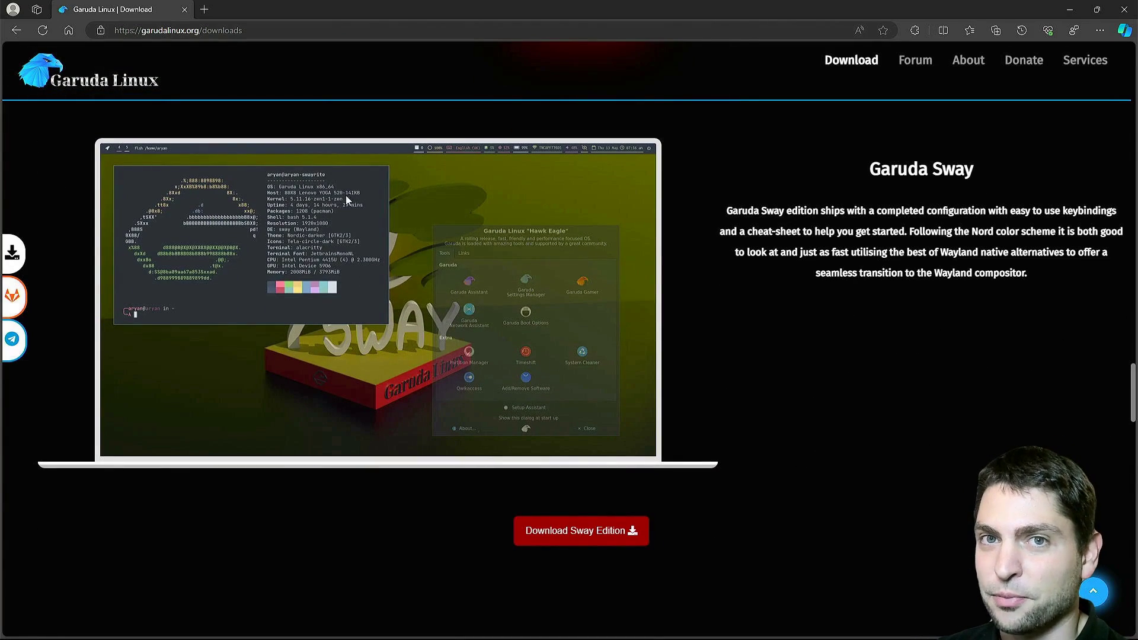
scroll(853, 443, "down", 7)
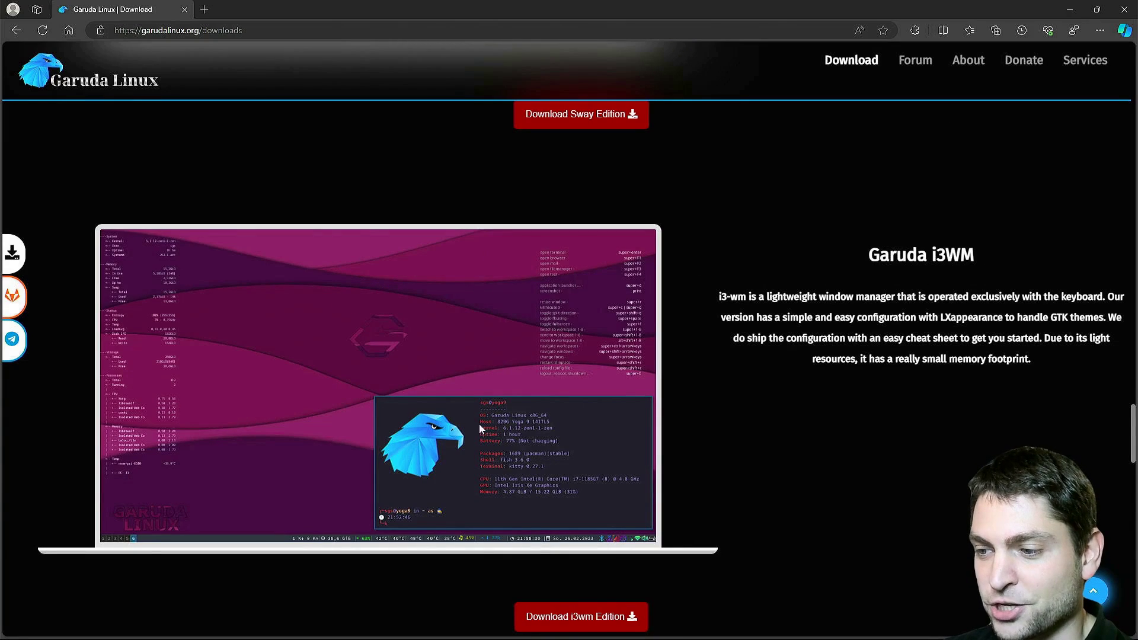
scroll(973, 388, "down", 7)
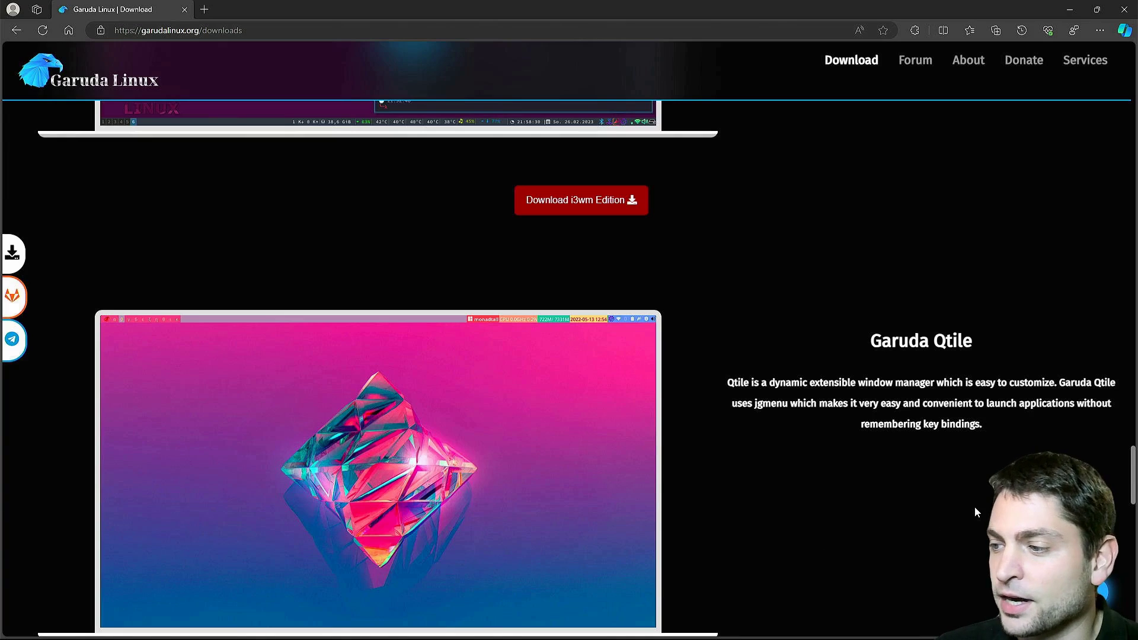
scroll(980, 492, "down", 10)
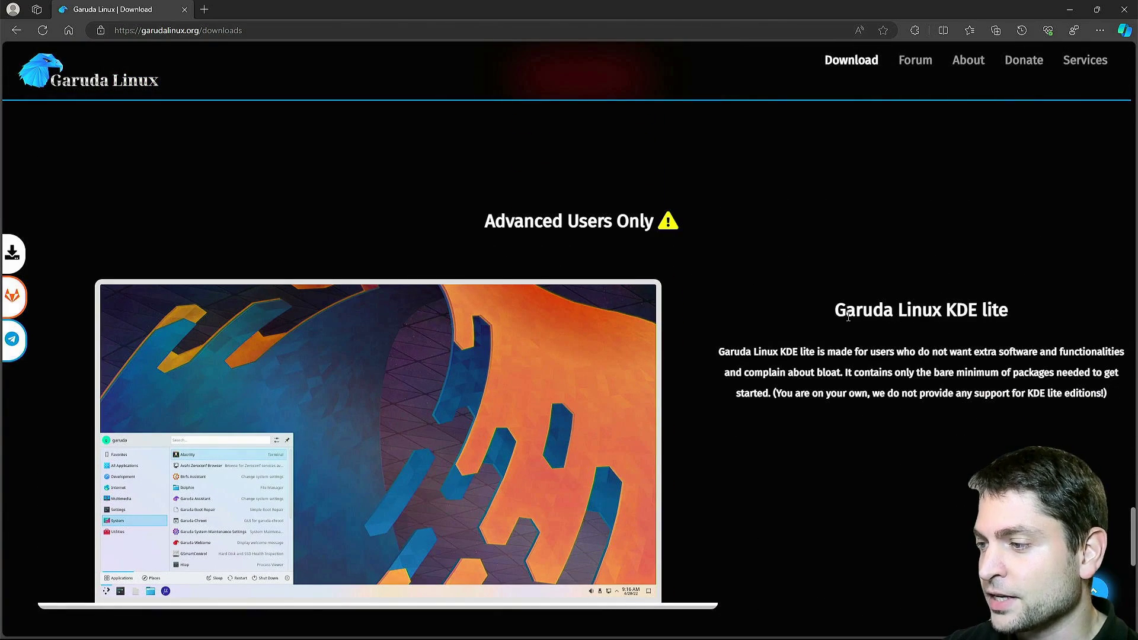
scroll(1059, 411, "down", 10)
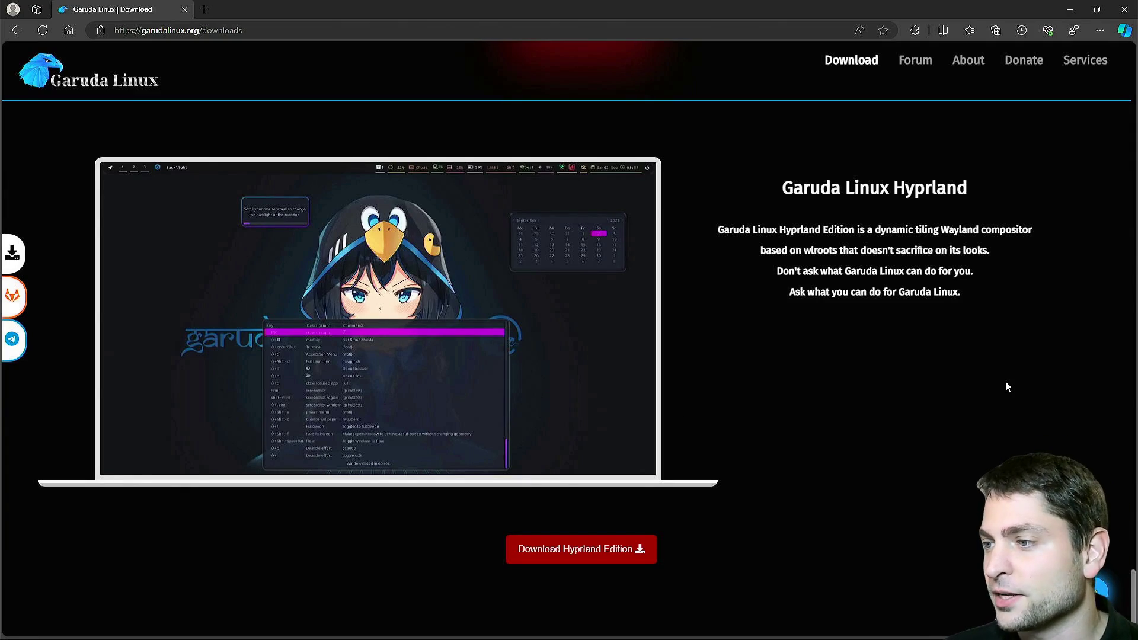
scroll(1005, 387, "up", 20)
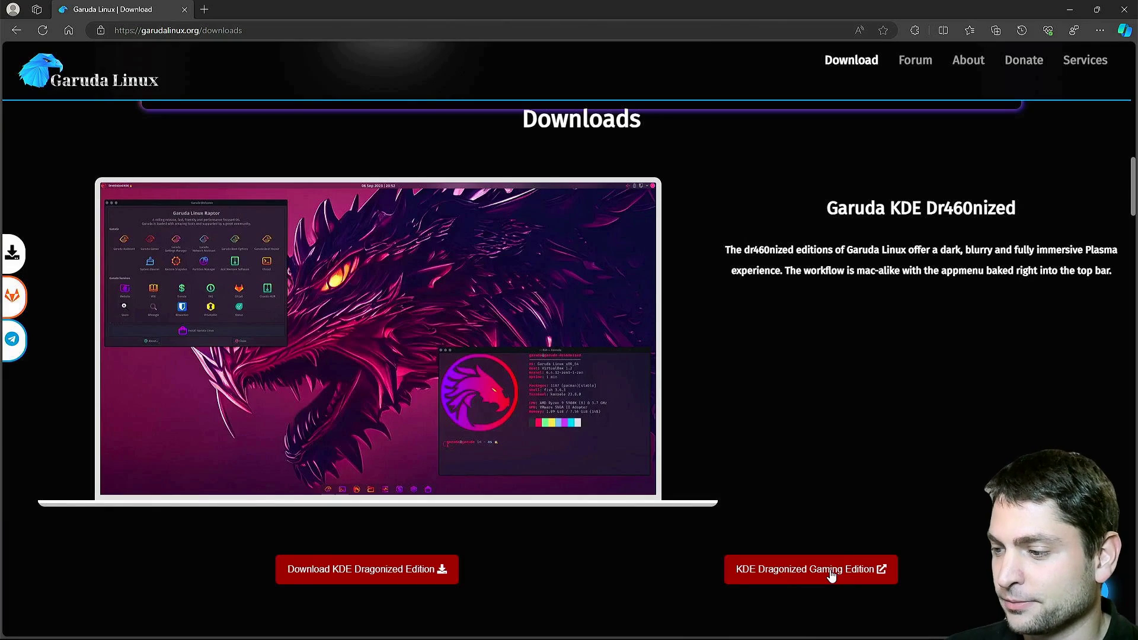
Download the KDE Dragonized Gaming Edition ISO via Direct (Cloudflare R2)
left_click(832, 575)
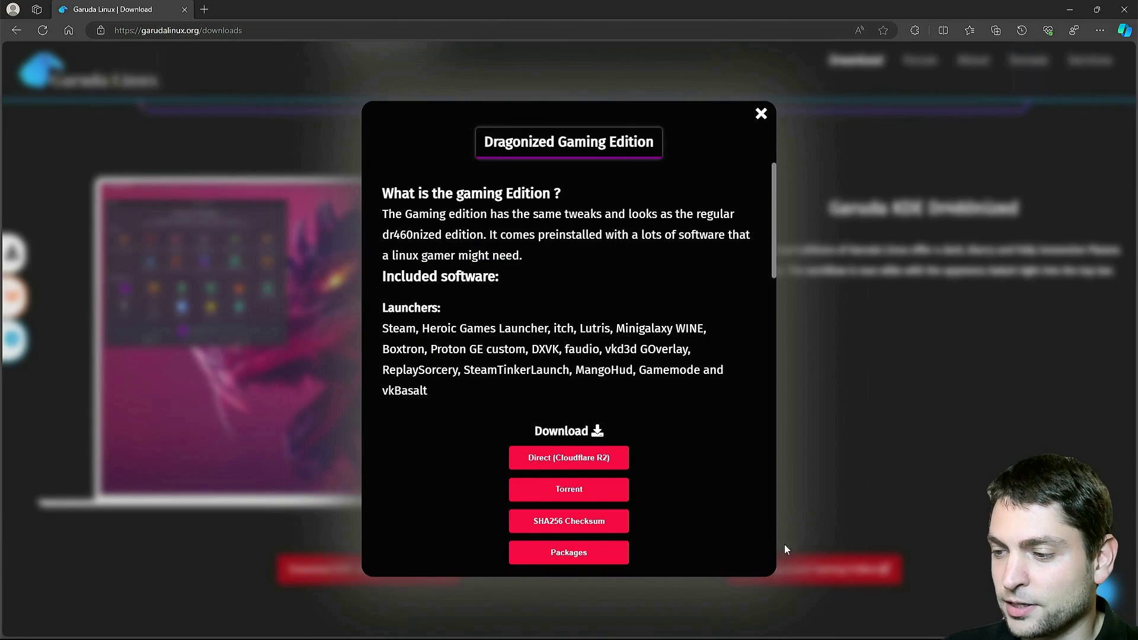
left_click(611, 460)
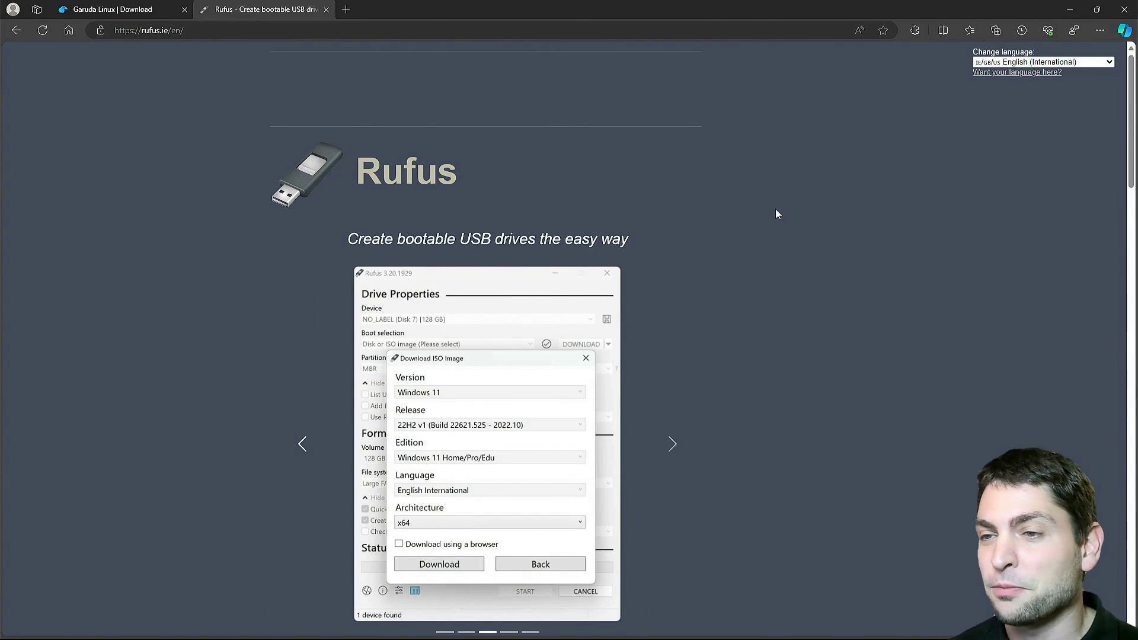
Download and launch rufus-4.3.exe, then select the Garuda gaming ISO from Downloads as the image
scroll(776, 210, "down", 1)
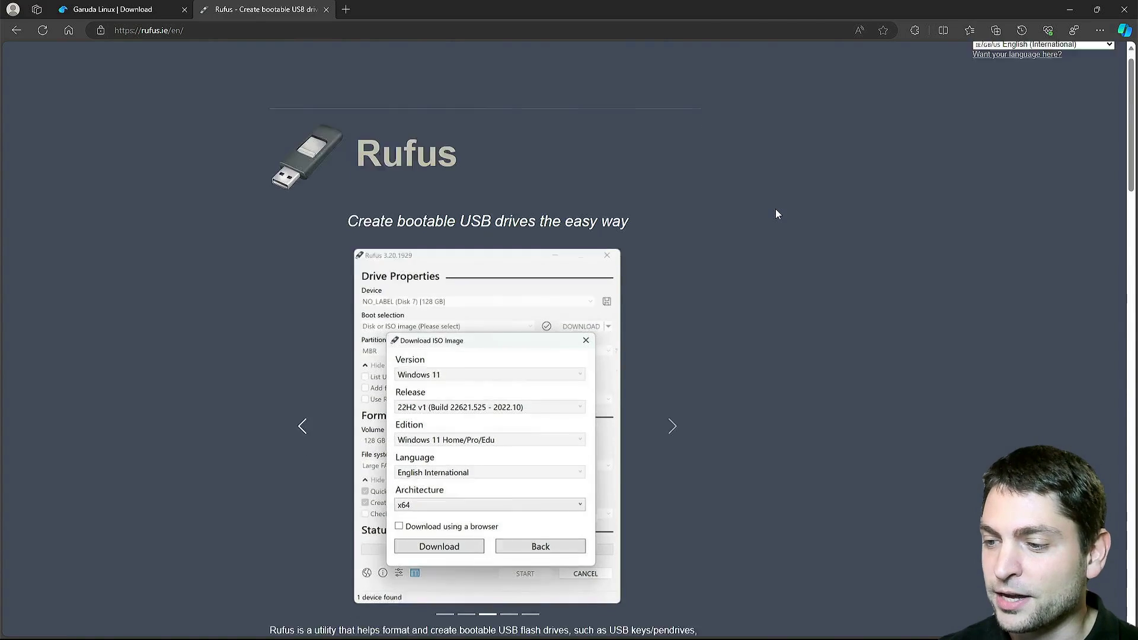
scroll(775, 209, "down", 10)
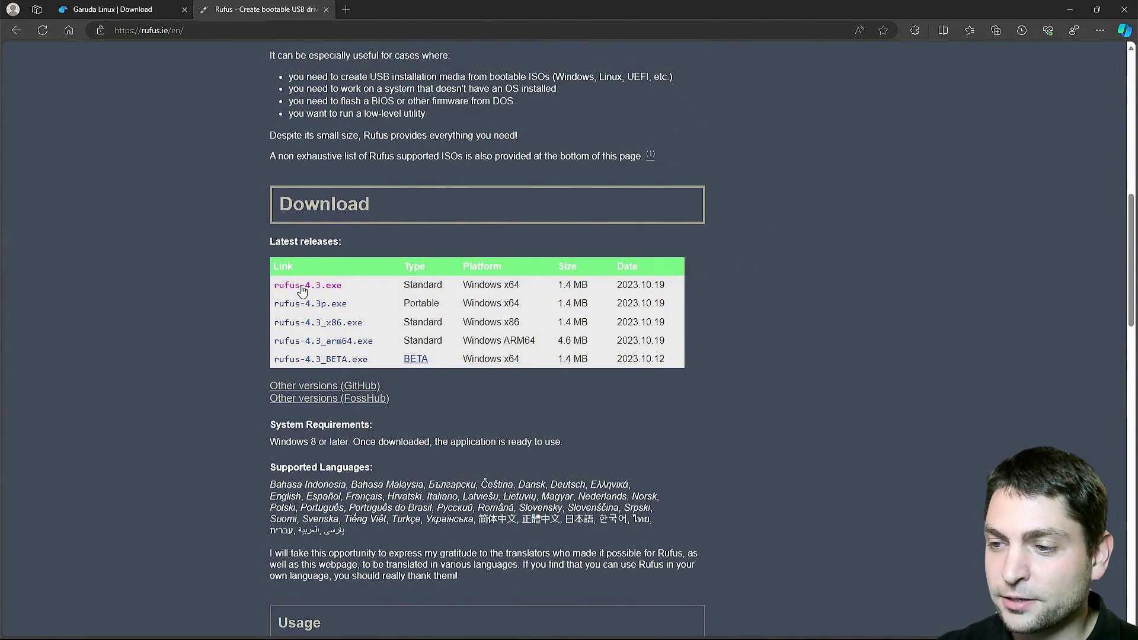
left_click(295, 287)
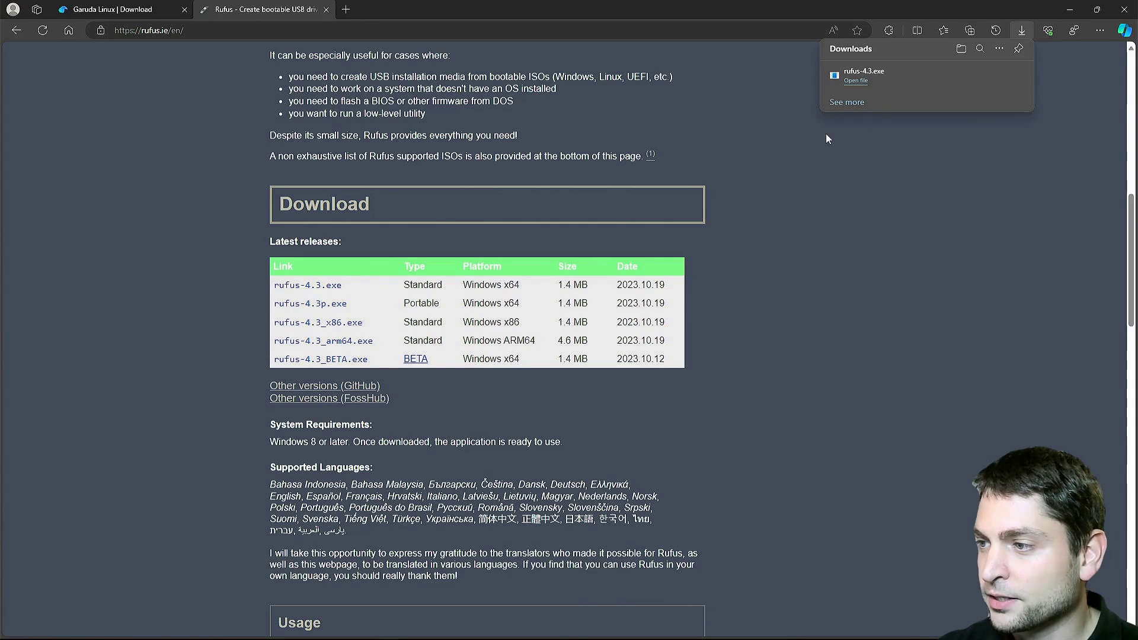
left_click(856, 81)
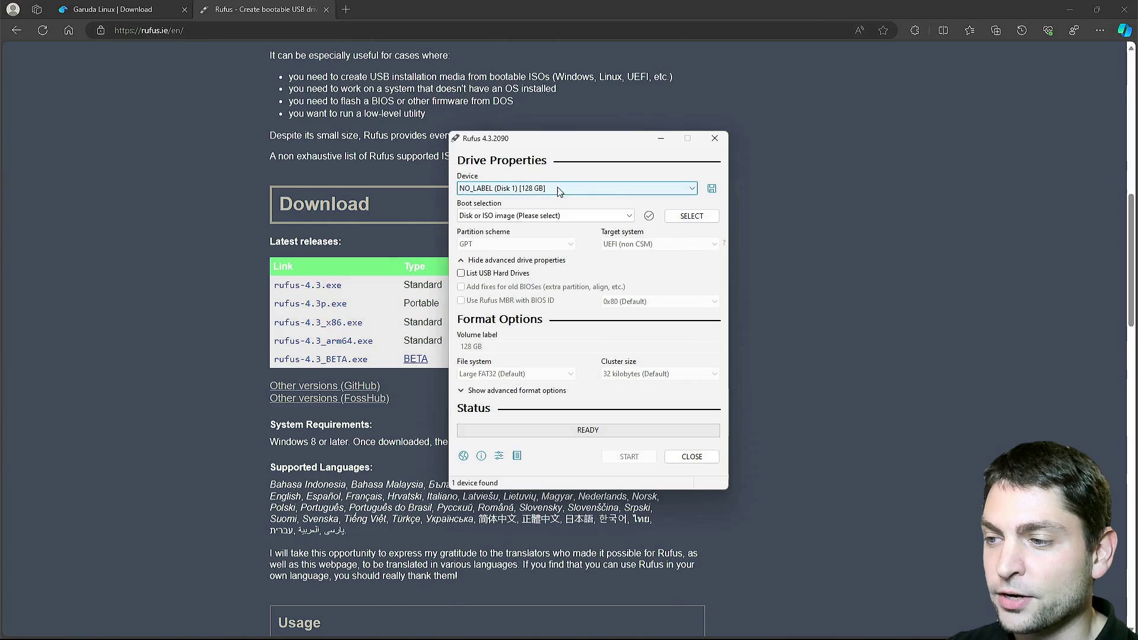
left_click(692, 215)
left_click(662, 242)
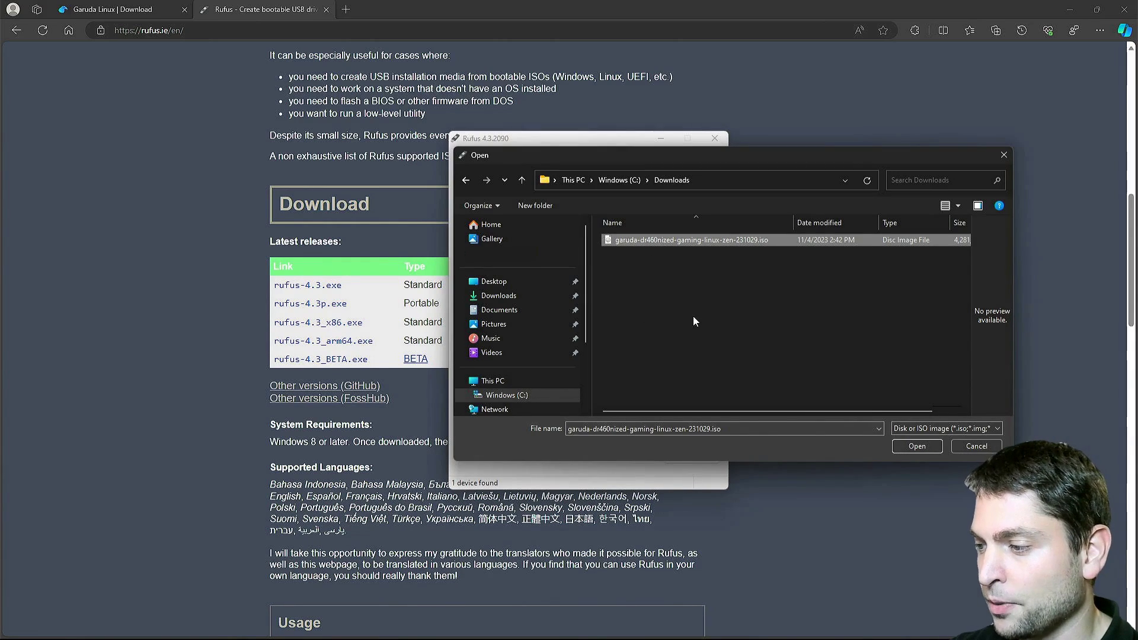
Write the Garuda gaming ISO to the 128 GB USB drive, accepting the ISOHybrid notice and data-loss warning
key("Return")
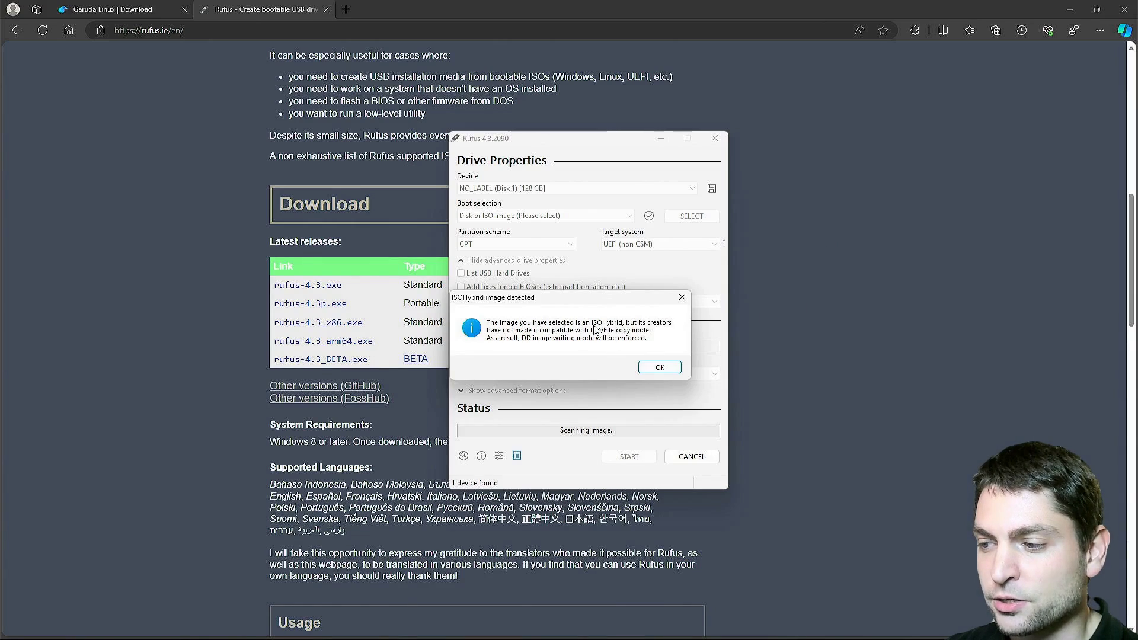
left_click(663, 370)
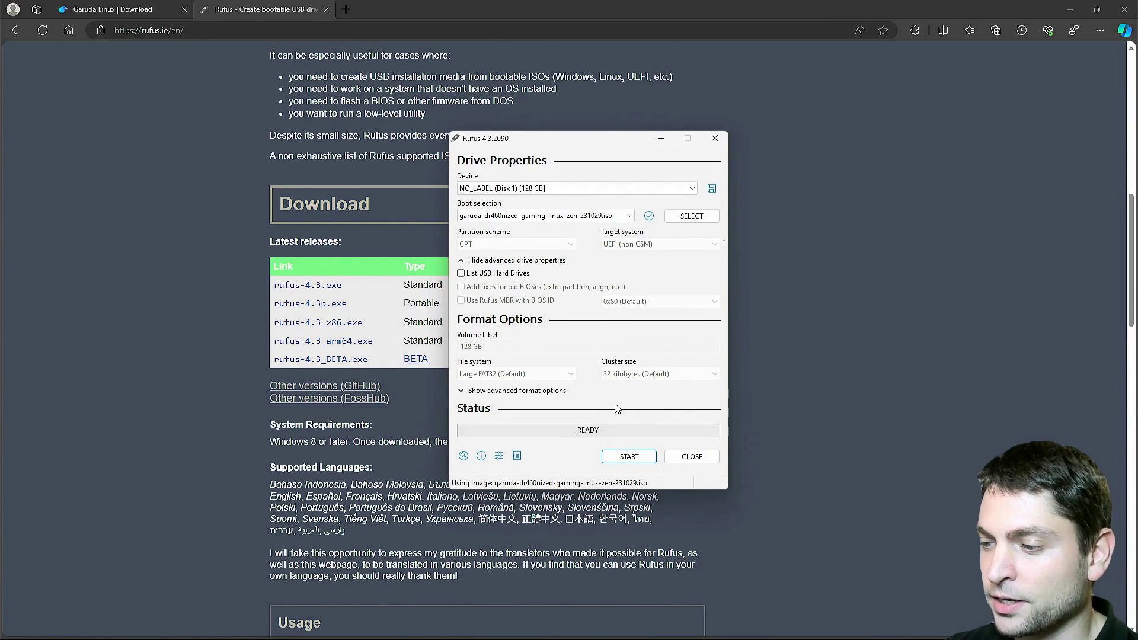
left_click(648, 461)
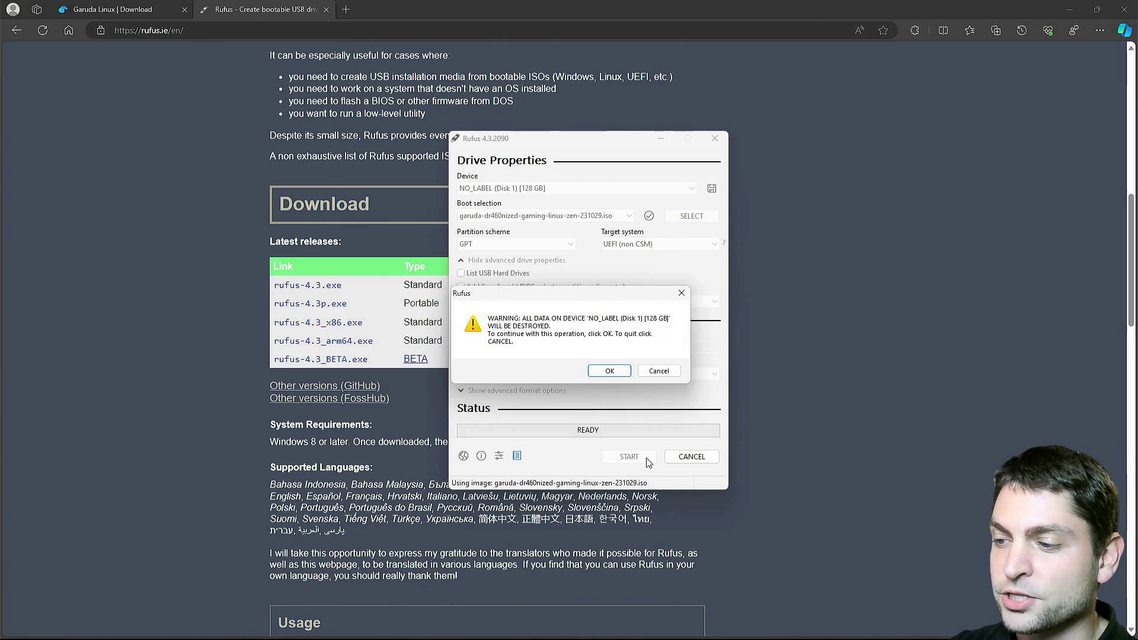
left_click(609, 373)
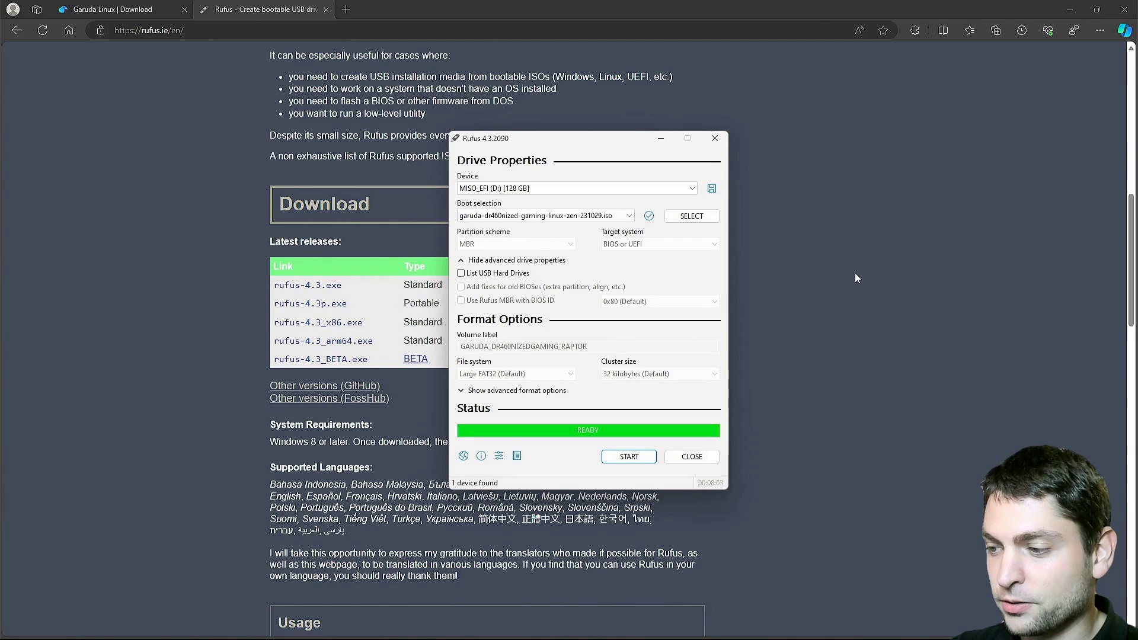
Close Rufus once writing is finished
left_click(692, 457)
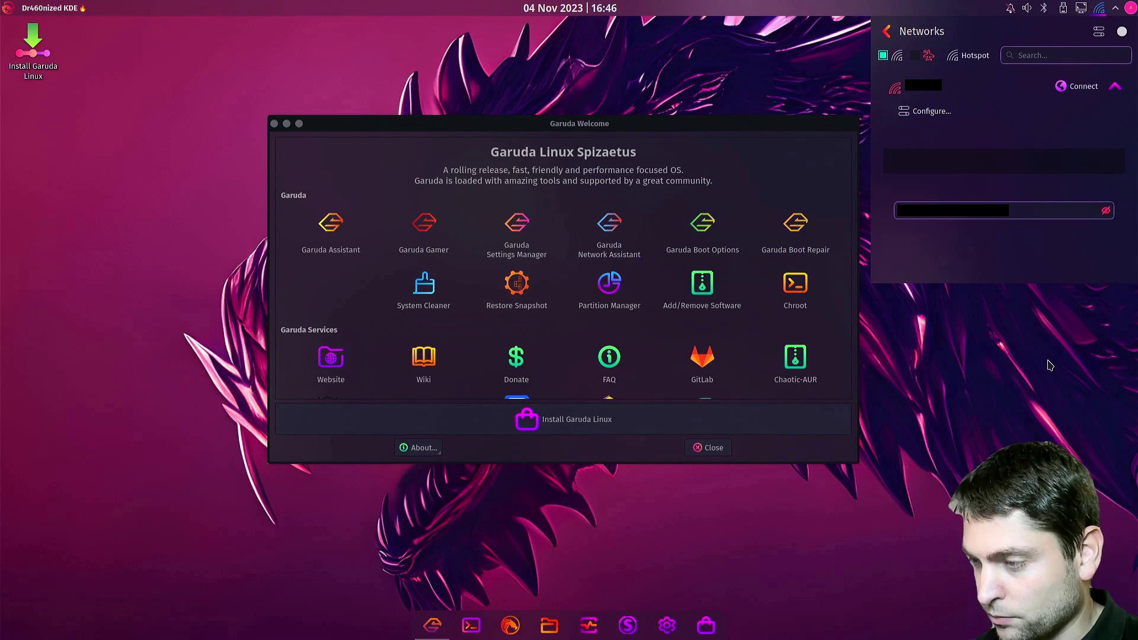
Connect the live desktop to Wi-Fi by submitting the network password
key("Return")
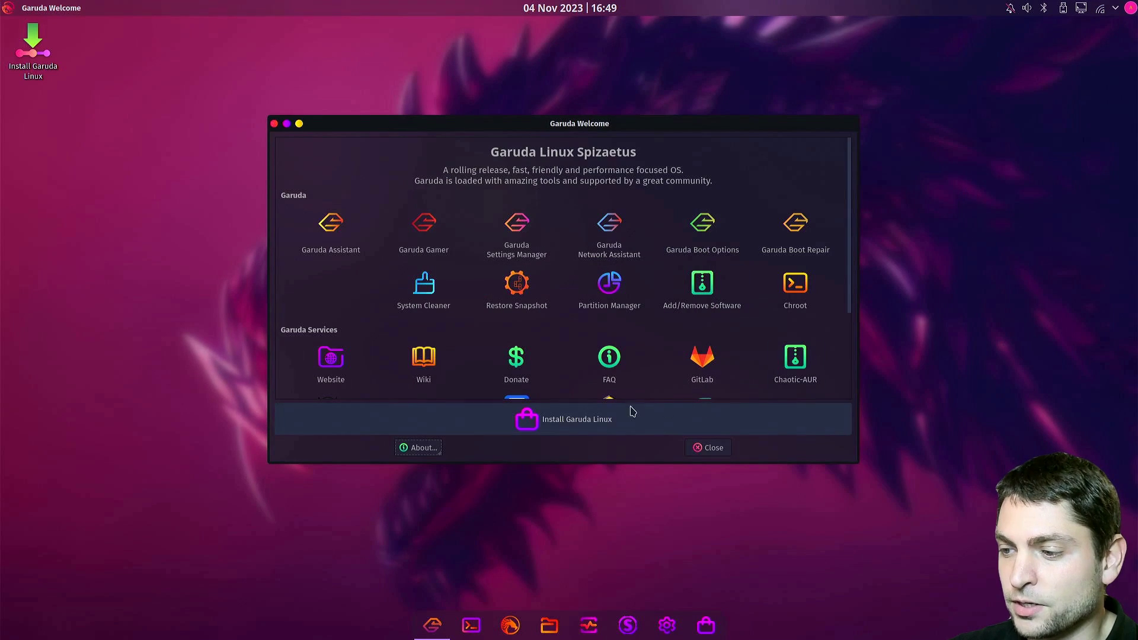
Launch the installer and accept American English, the default location and the English (US) keyboard
left_click(687, 429)
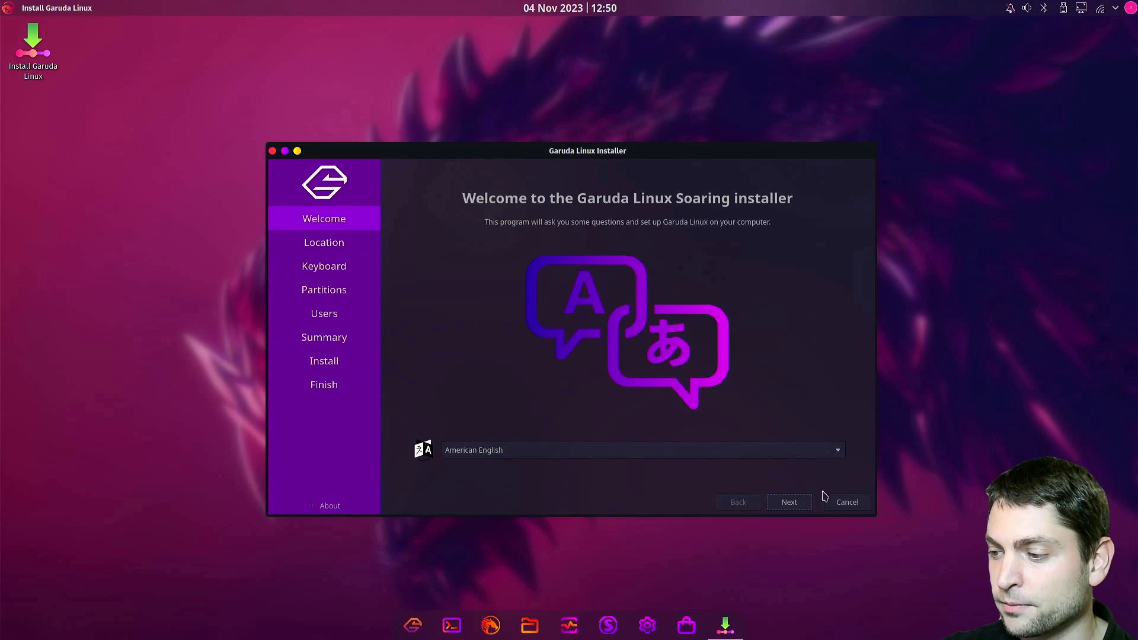
left_click(790, 502)
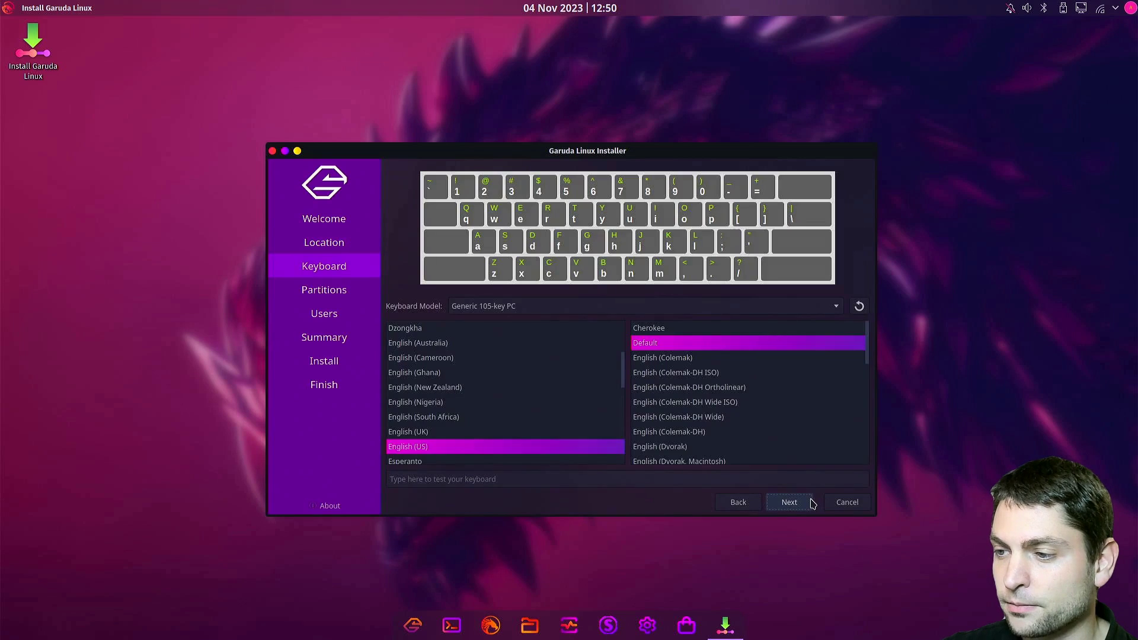
left_click(789, 502)
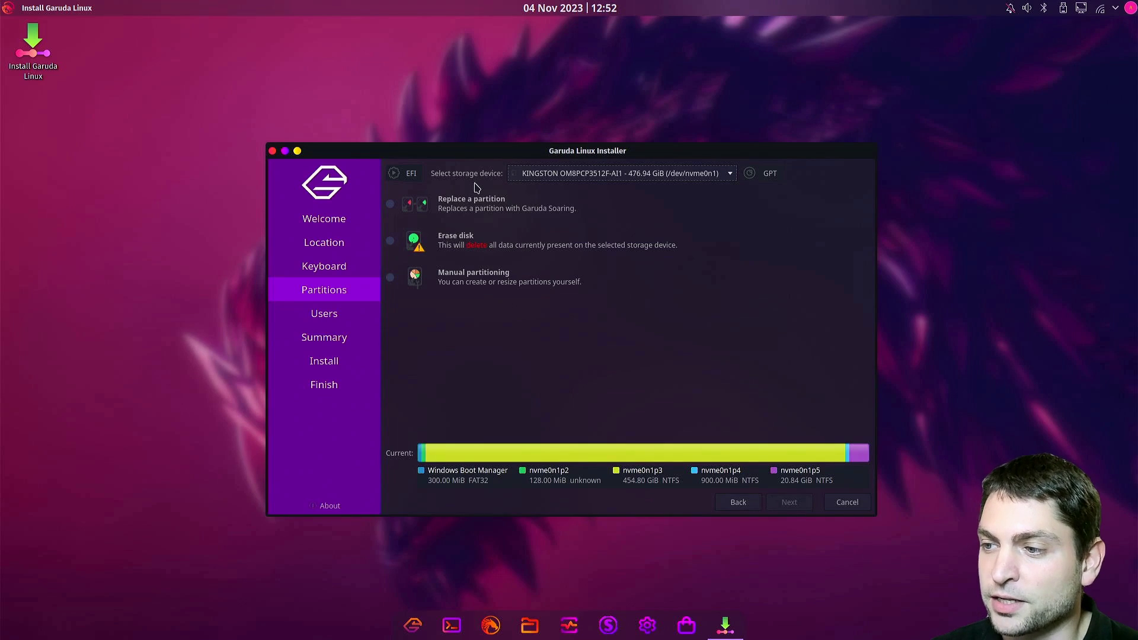
Choose manual partitioning on the 119.25 GiB Extreme Pro drive and give it a new GPT partition table
left_click(682, 174)
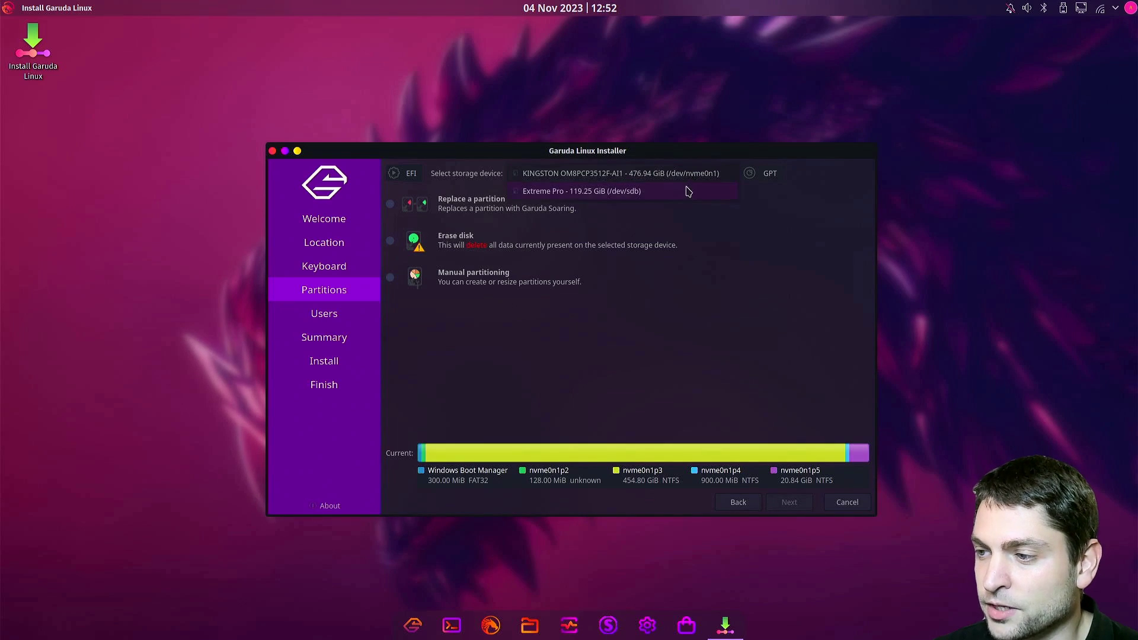
left_click(659, 193)
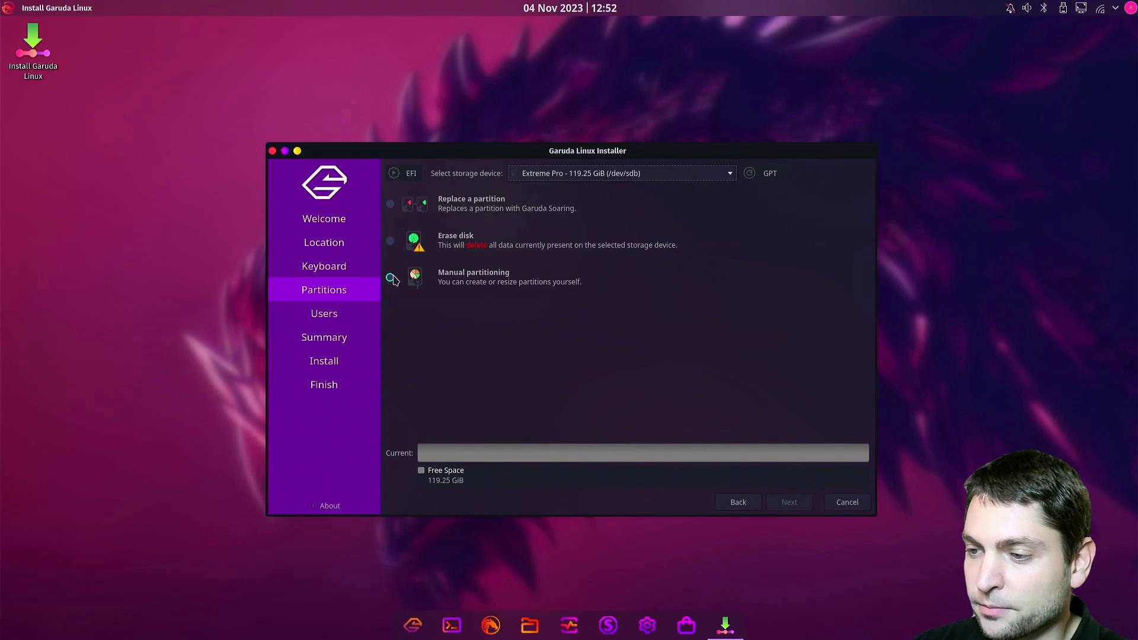
left_click(392, 279)
left_click(788, 505)
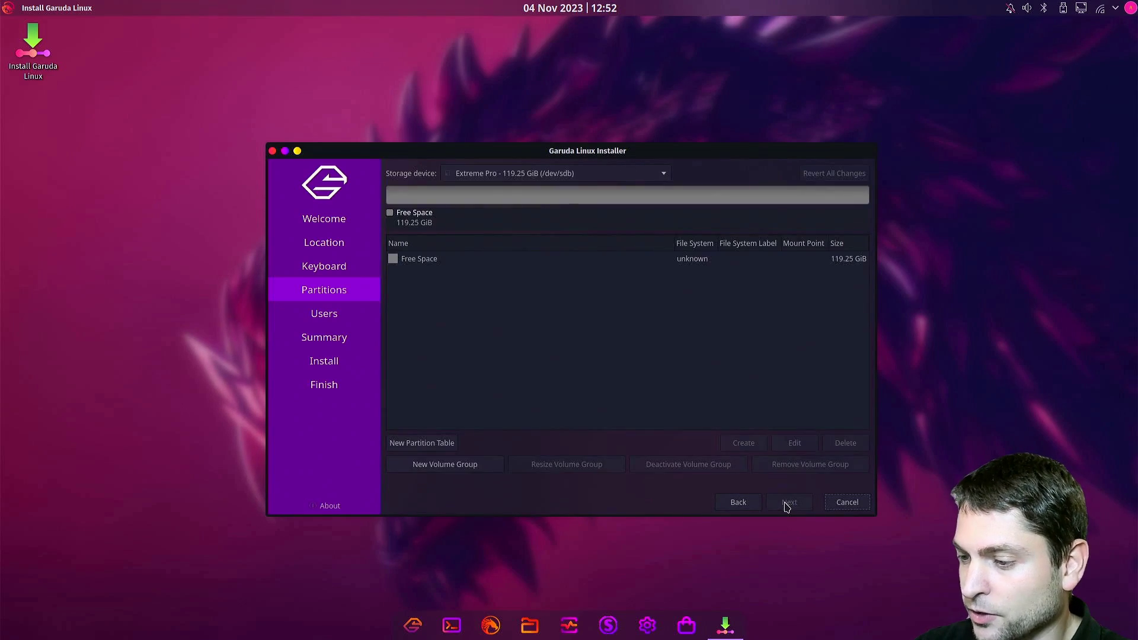
left_click(418, 444)
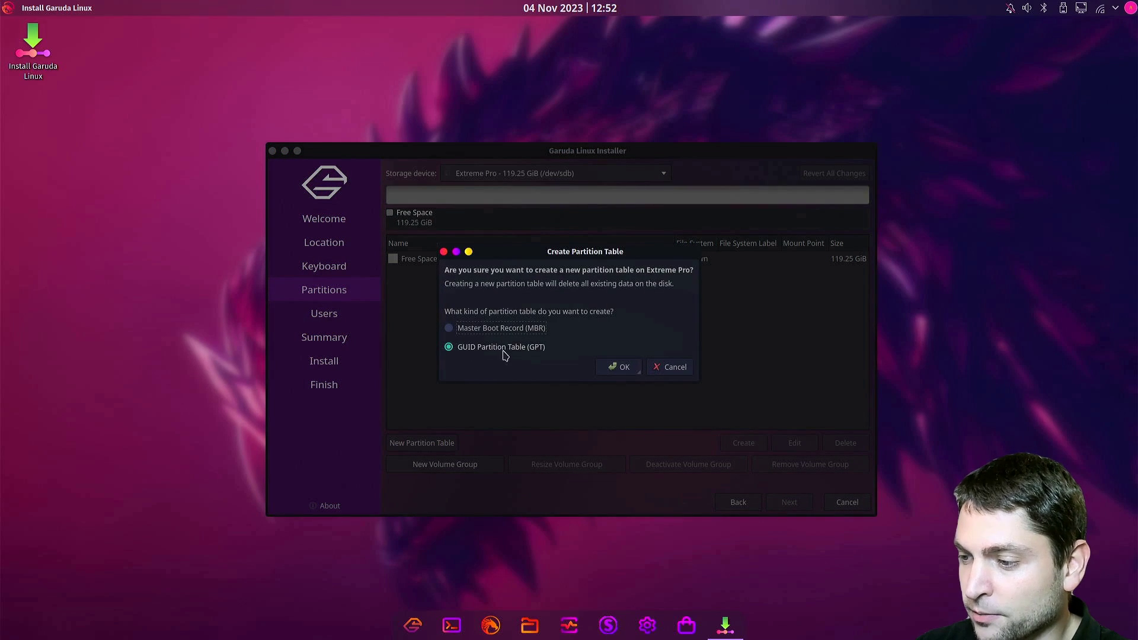
left_click(616, 369)
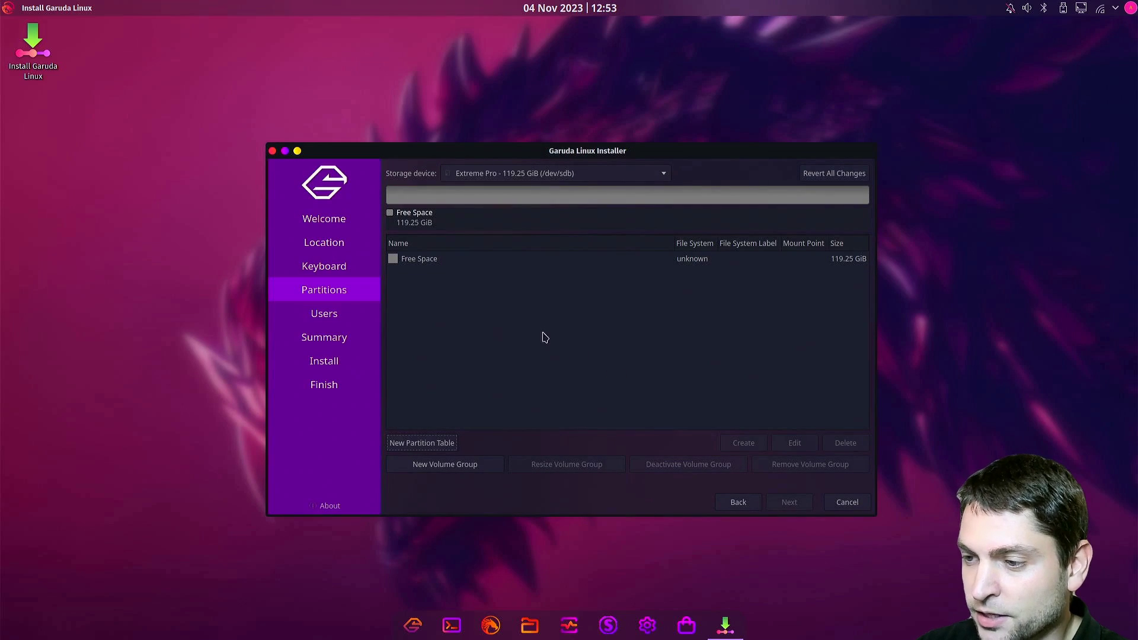
Create a 500 MiB fat32 partition in the free space, mounted at /boot/efi with the boot flag
left_click(419, 259)
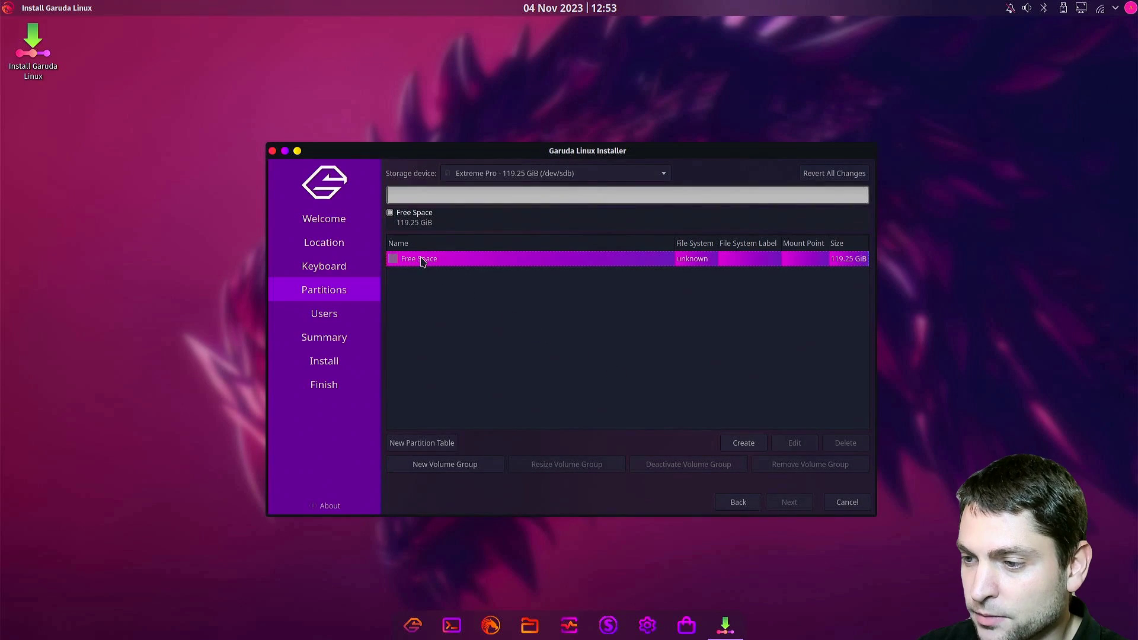
left_click(740, 445)
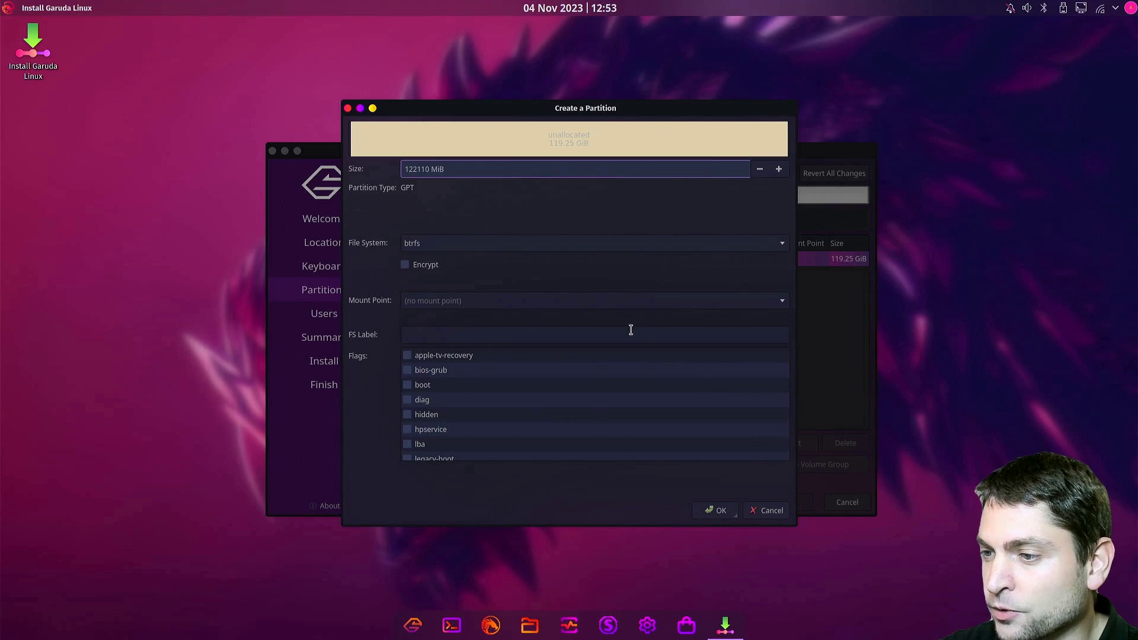
double_click(428, 168)
type("500")
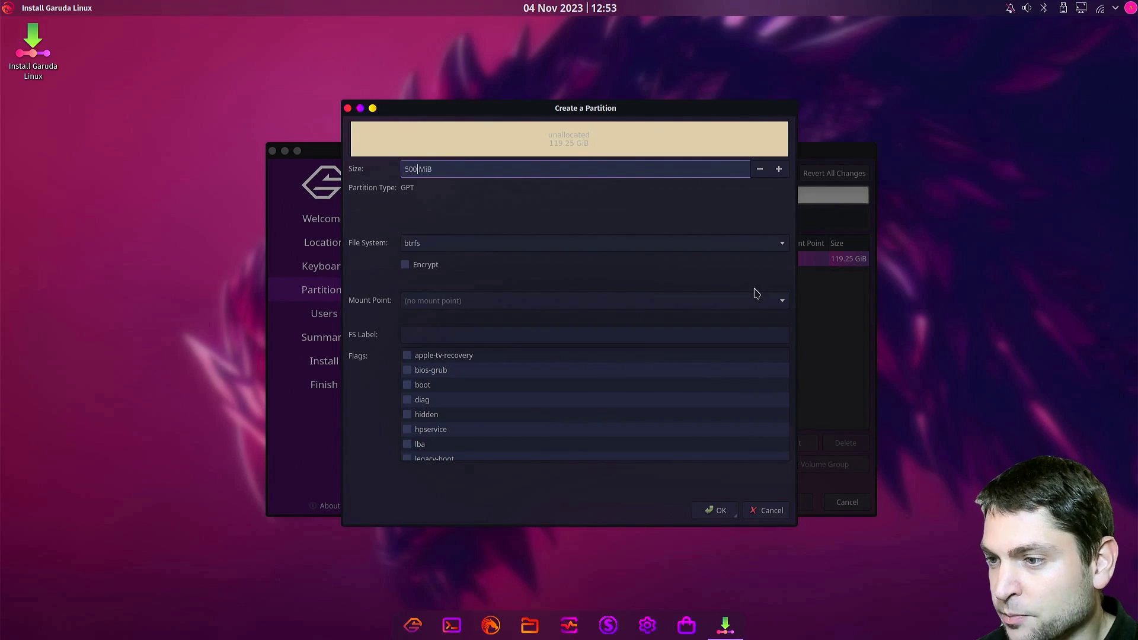
left_click(465, 243)
left_click(516, 217)
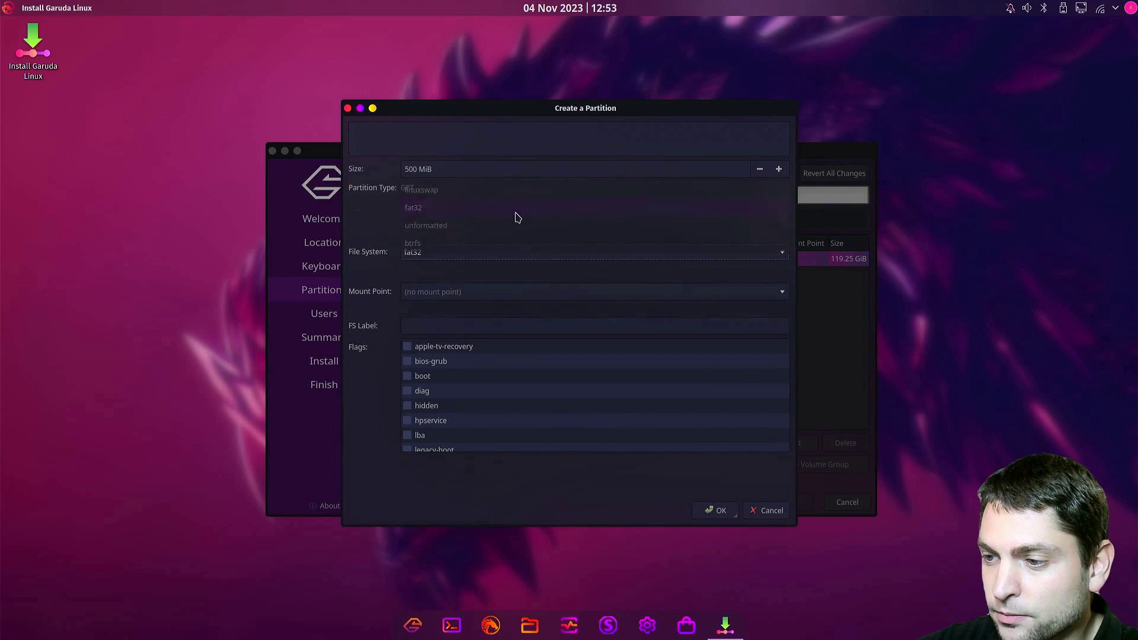
left_click(714, 294)
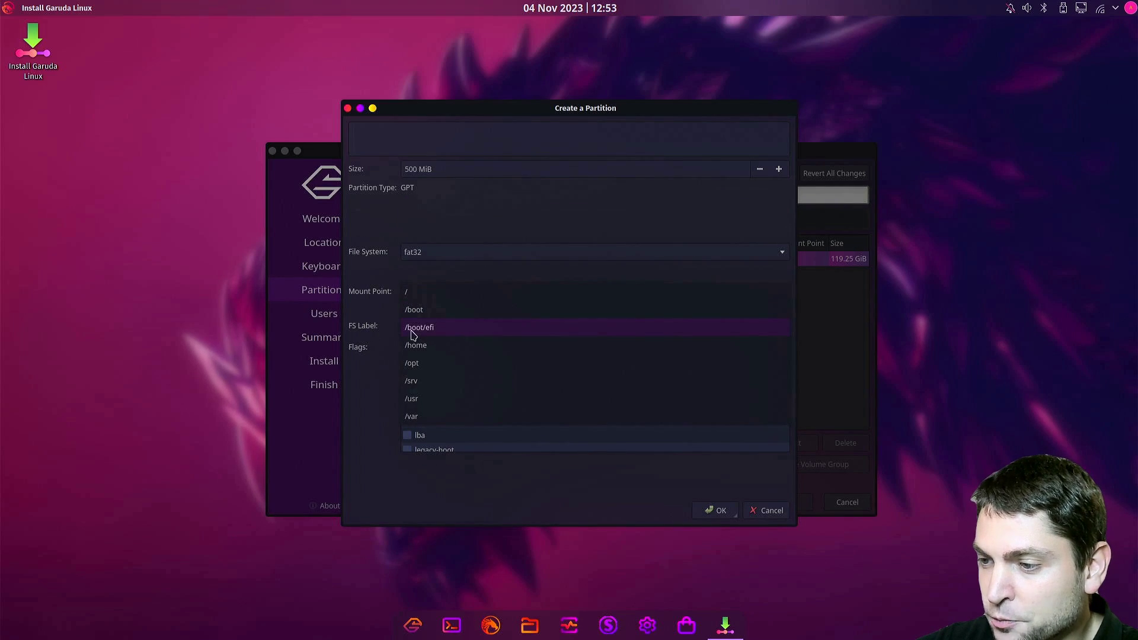
left_click(460, 330)
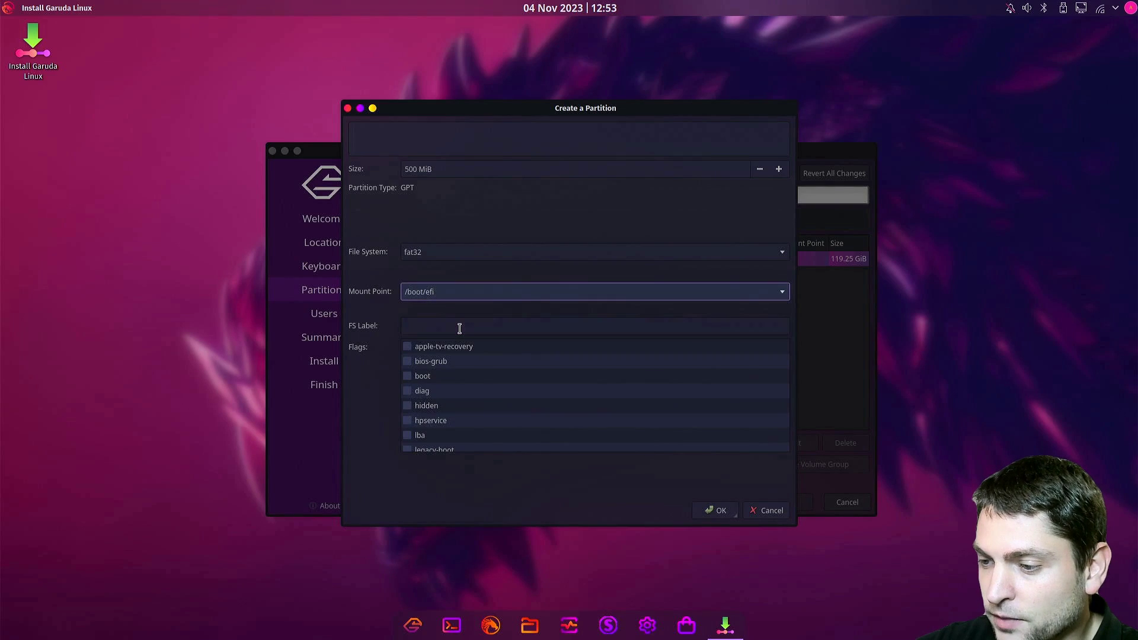
left_click(412, 377)
left_click(715, 511)
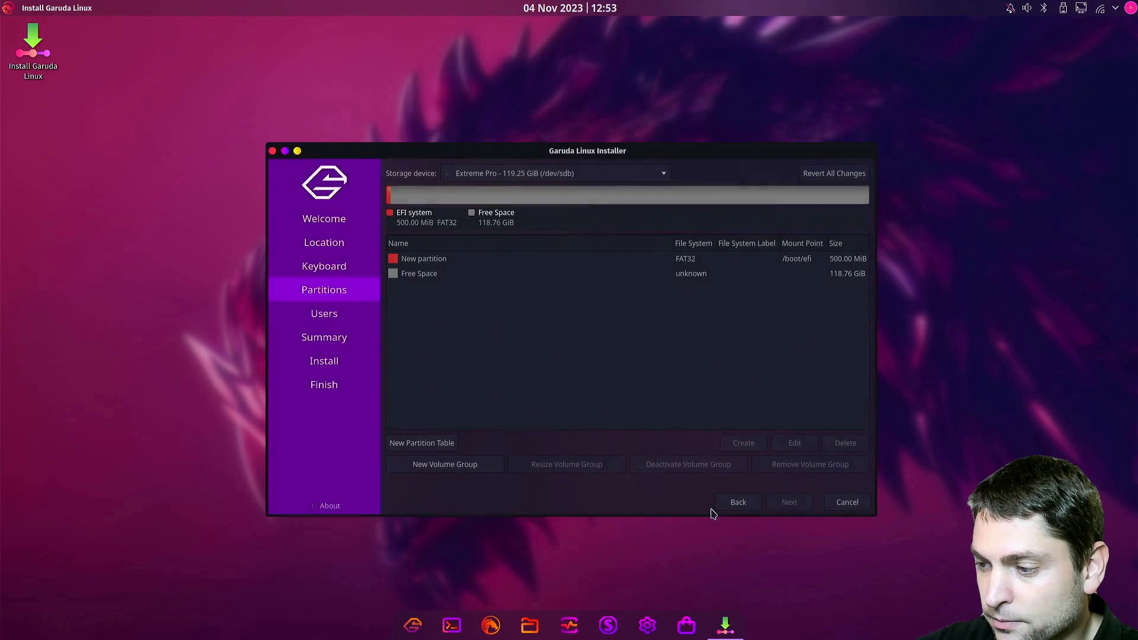
Create an unencrypted btrfs partition from the remaining 118.76 GiB, mounted at / with the root flag
left_click(427, 274)
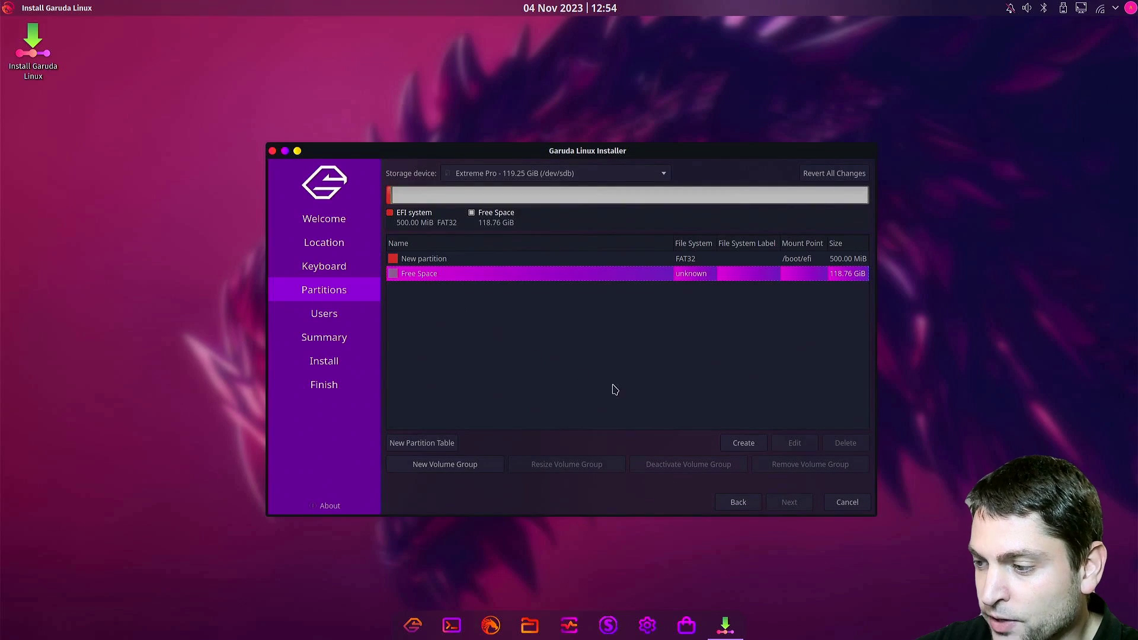
left_click(742, 445)
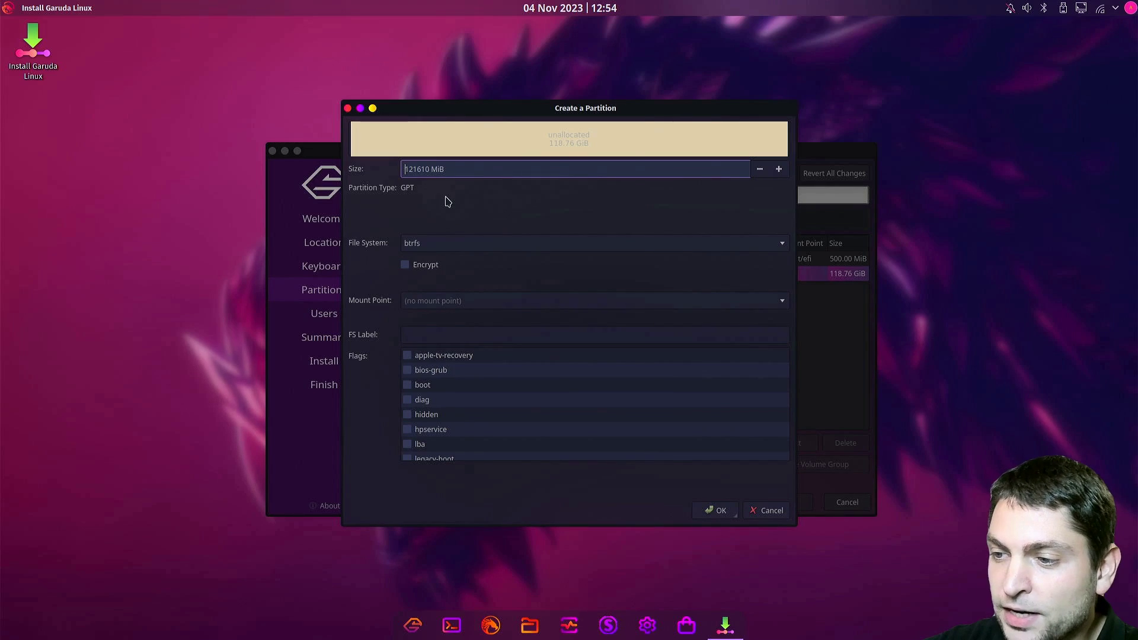
left_click(510, 249)
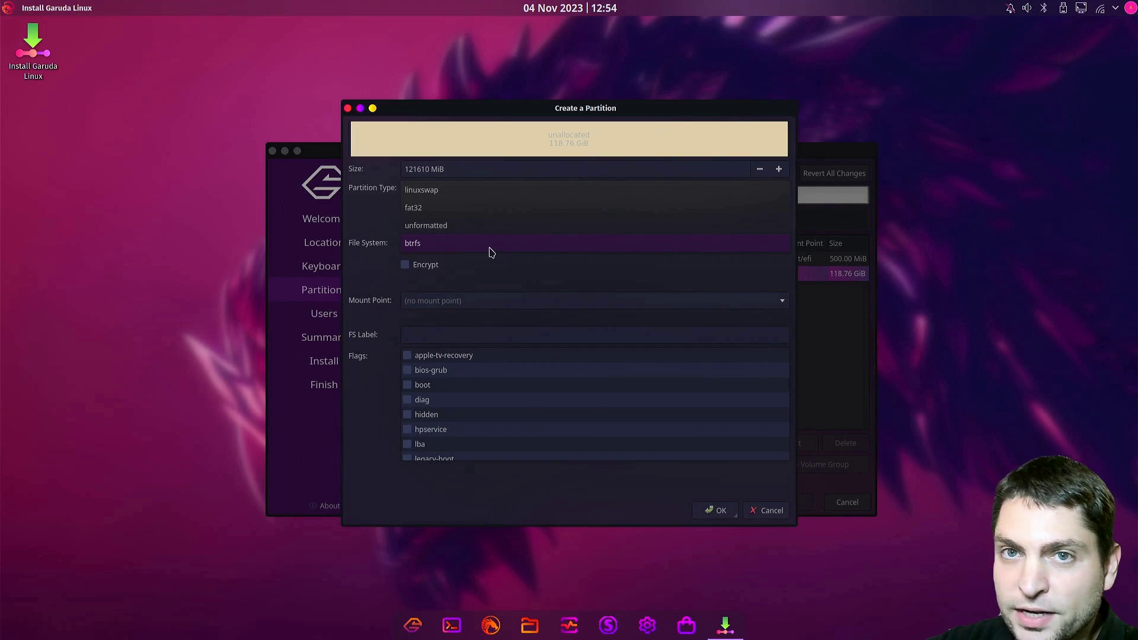
left_click(508, 247)
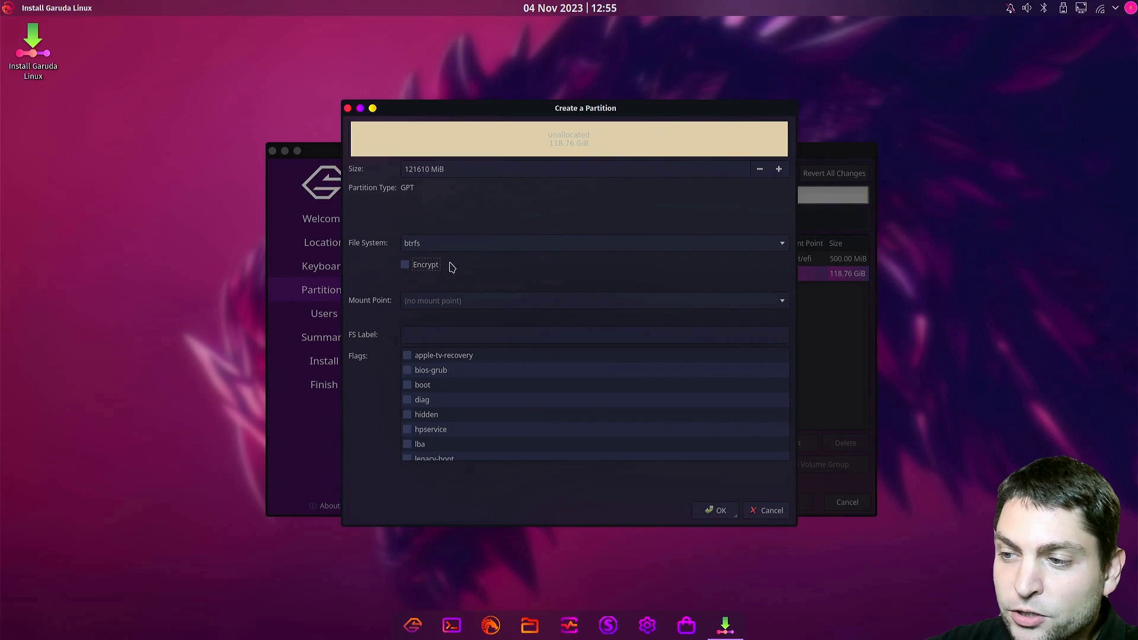
left_click(436, 267)
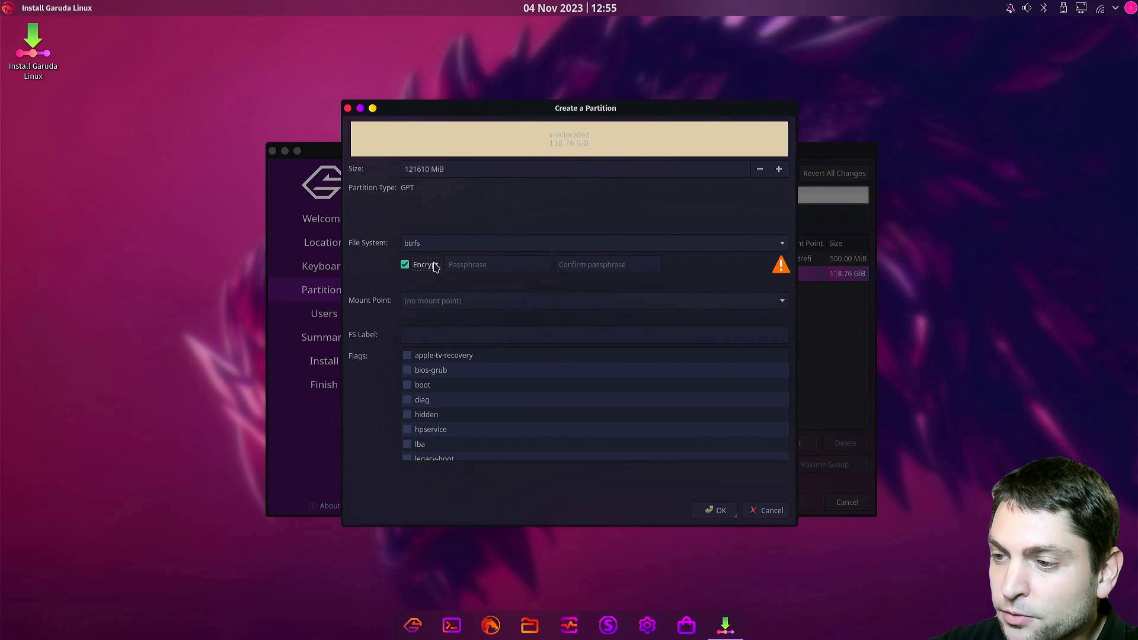
left_click(407, 271)
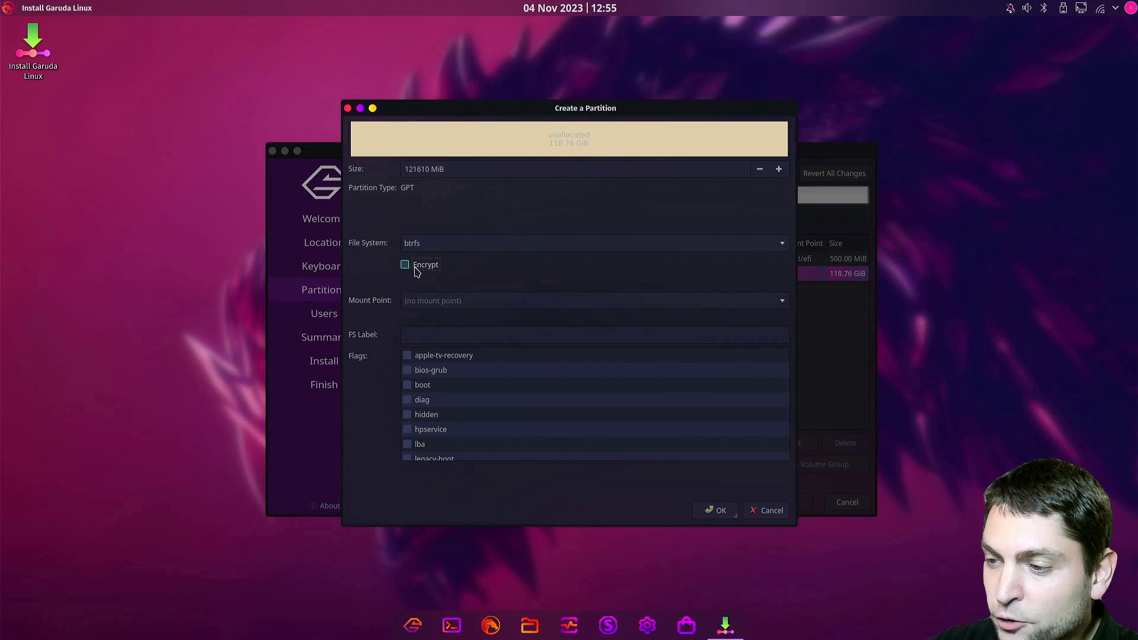
left_click(780, 303)
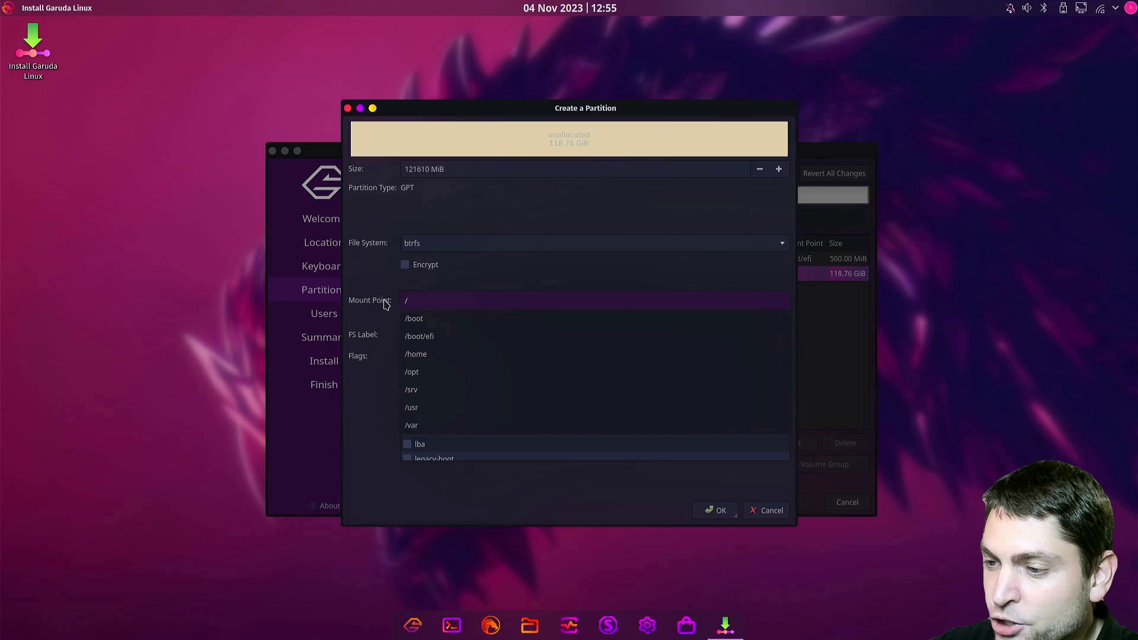
left_click(429, 301)
scroll(522, 379, "down", 4)
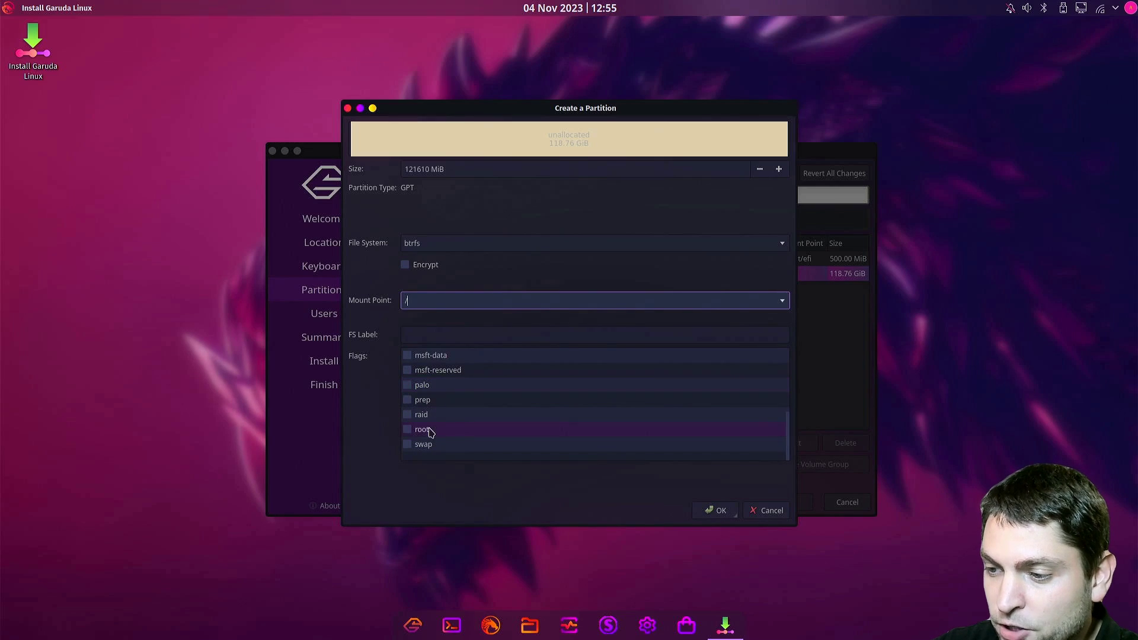
left_click(408, 431)
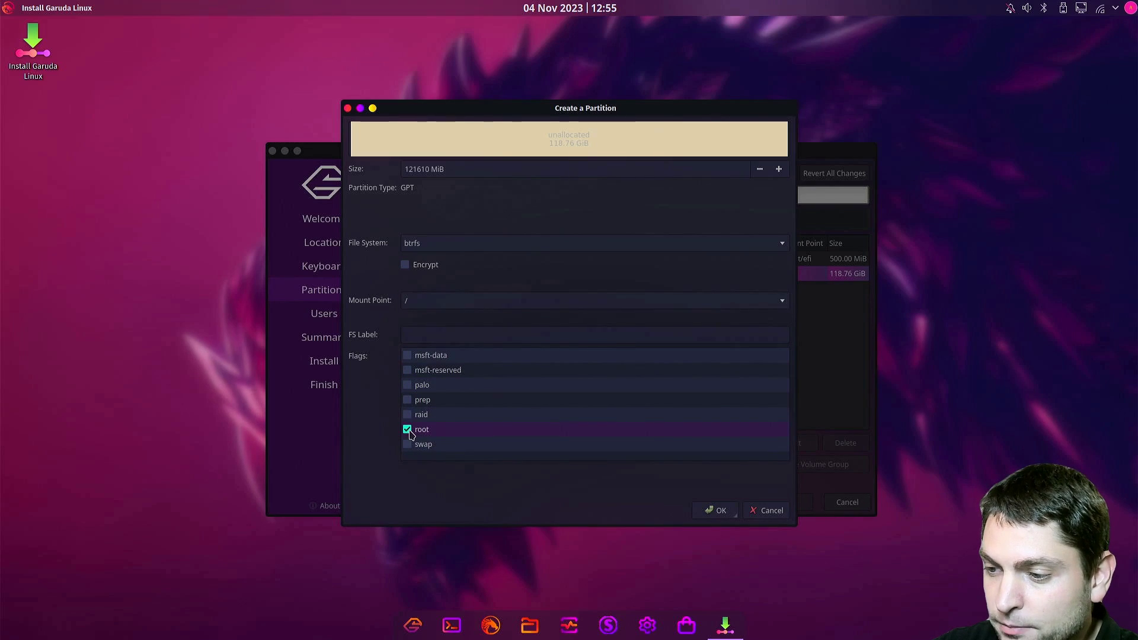
left_click(703, 511)
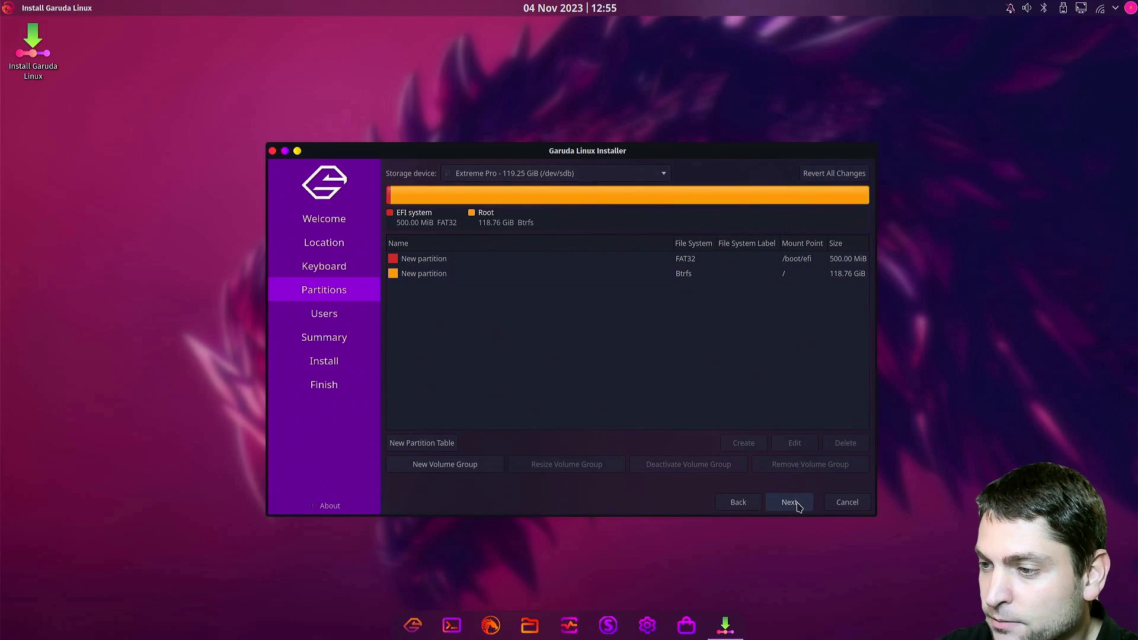
On the Users page, enter the user's full name and the login name
left_click(790, 503)
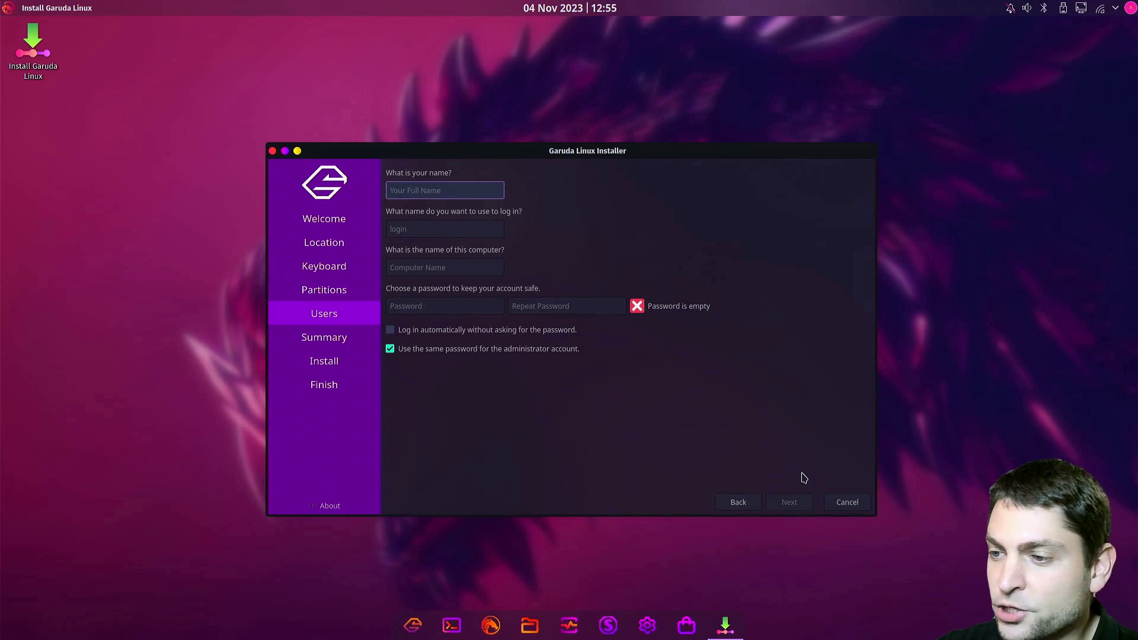
left_click(460, 190)
type("agiledevart")
key("Tab")
key("Tab")
type("ADA")
Type the matching account password twice and continue to the installation summary
key("Tab")
type("*****")
key("Tab")
type("*****")
left_click(789, 502)
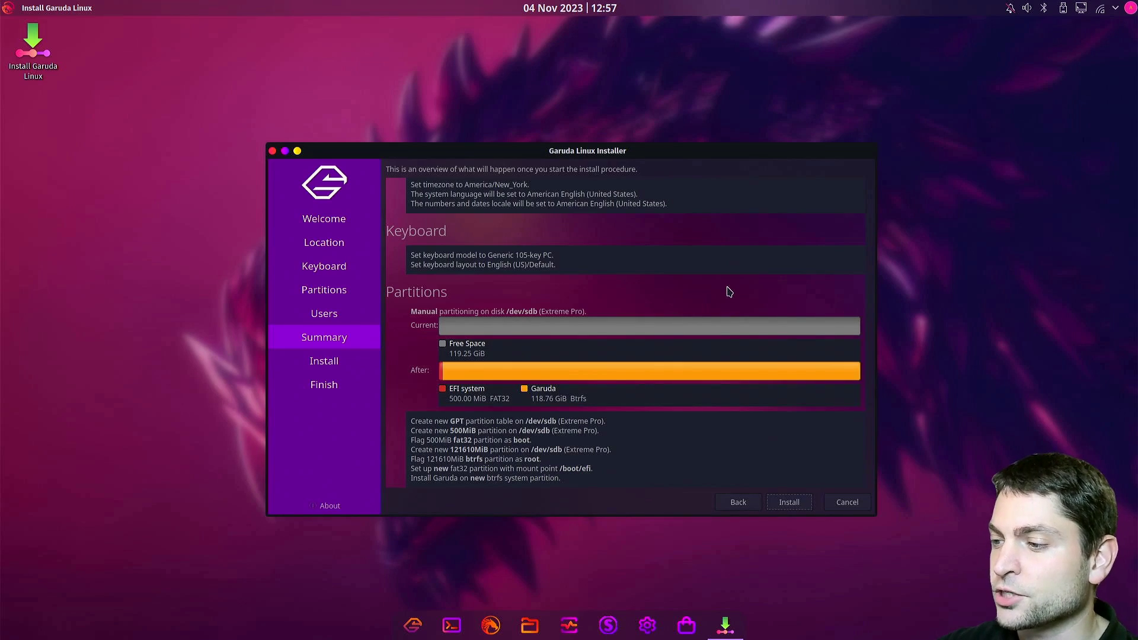
Install Garuda onto the USB drive with Install now, then tick Restart now and finish
left_click(790, 502)
left_click(565, 344)
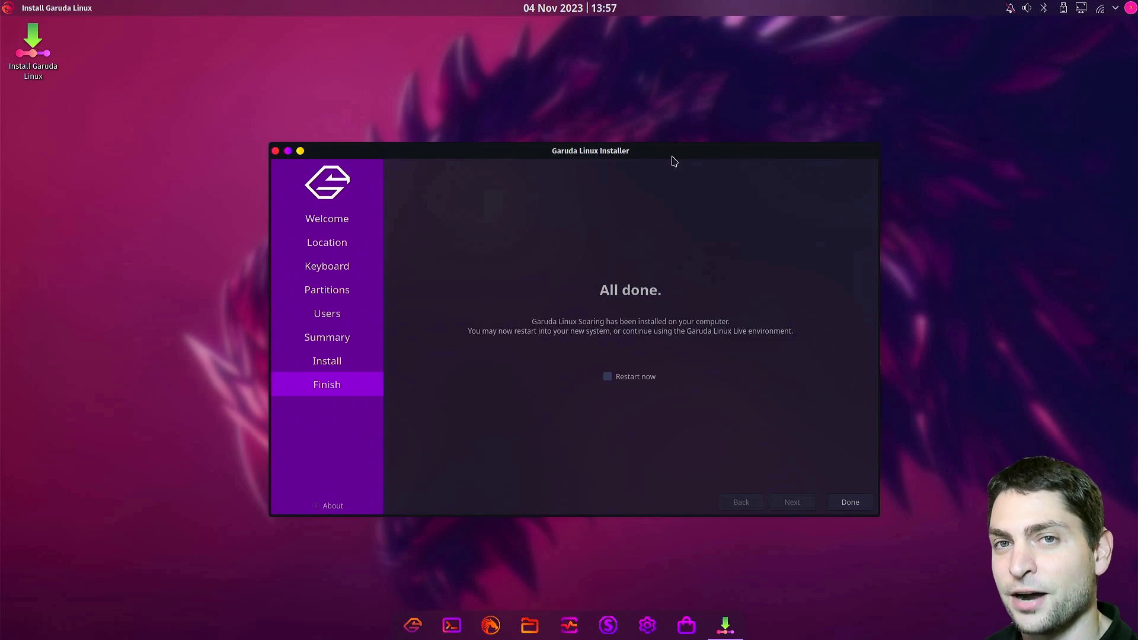
left_click(617, 376)
left_click(854, 504)
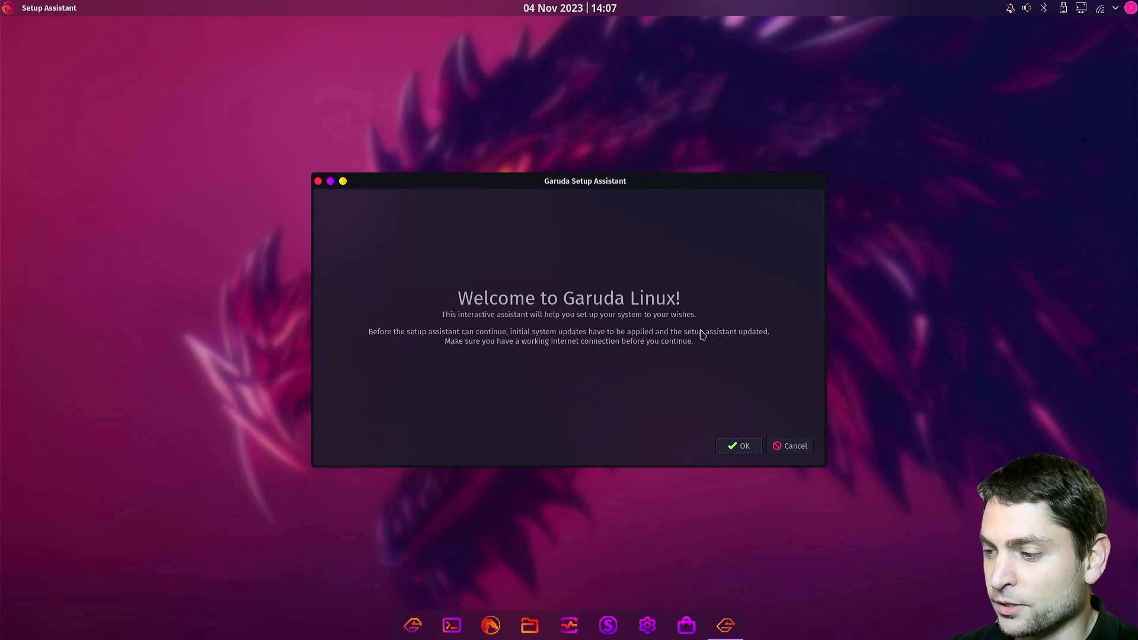
Run the initial system updates with the sudo password, approve the upgrades, and exit Konsole
left_click(741, 447)
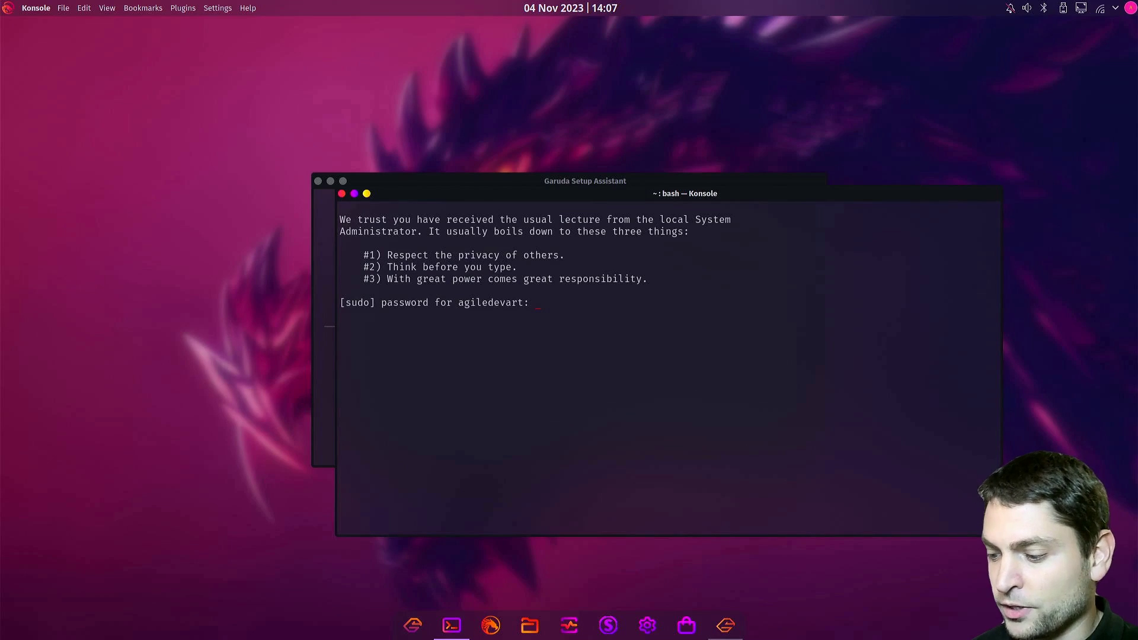
key("Return")
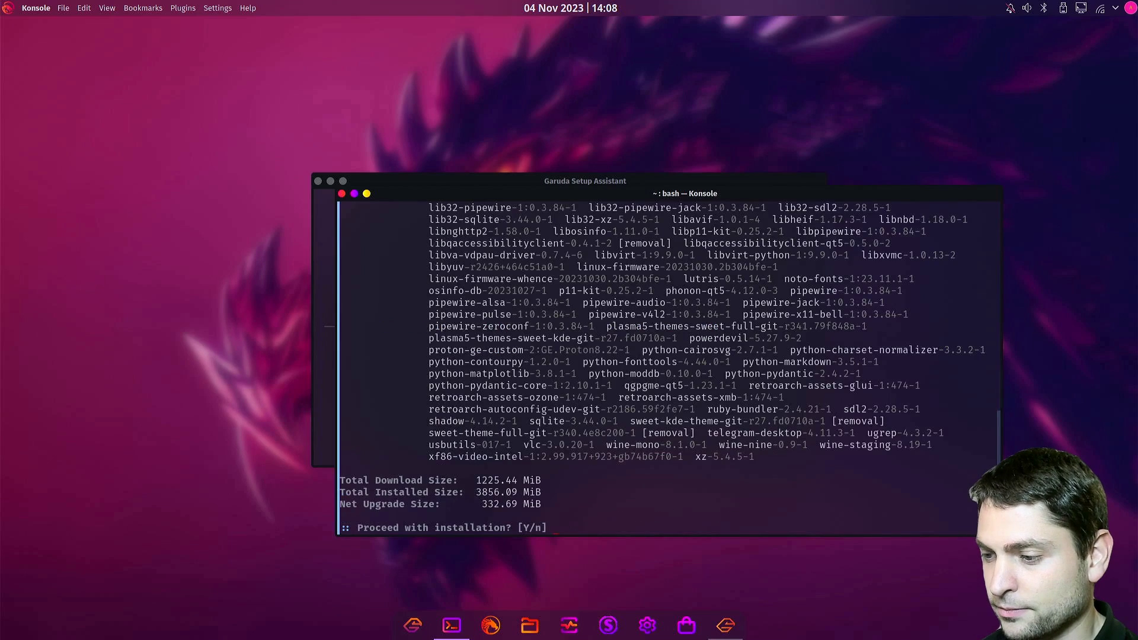
key("Return")
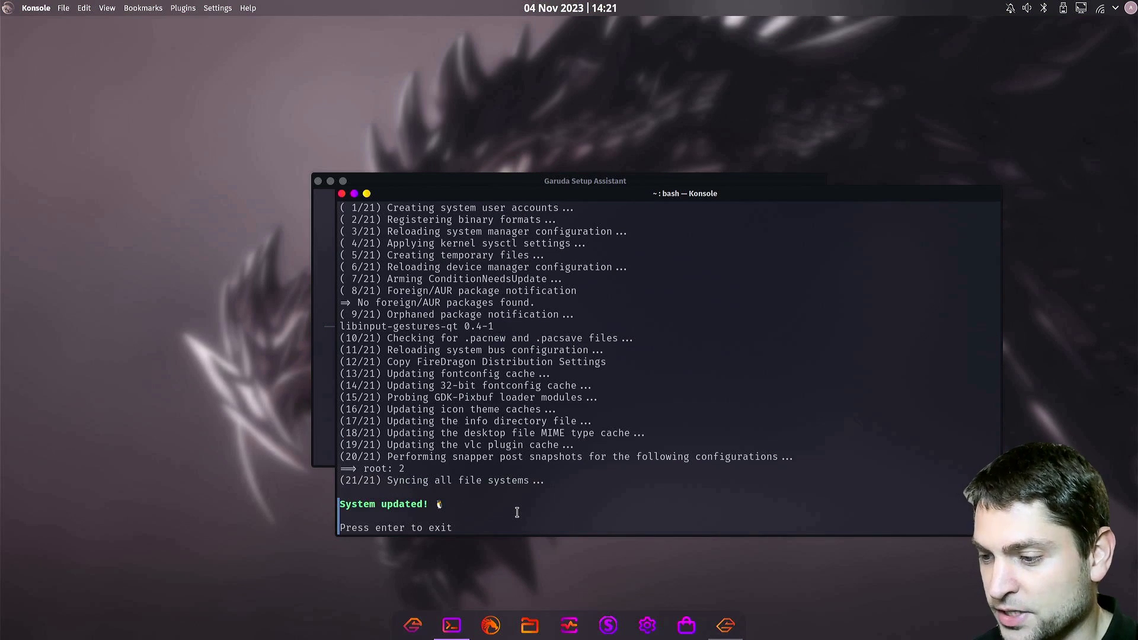
key("Return")
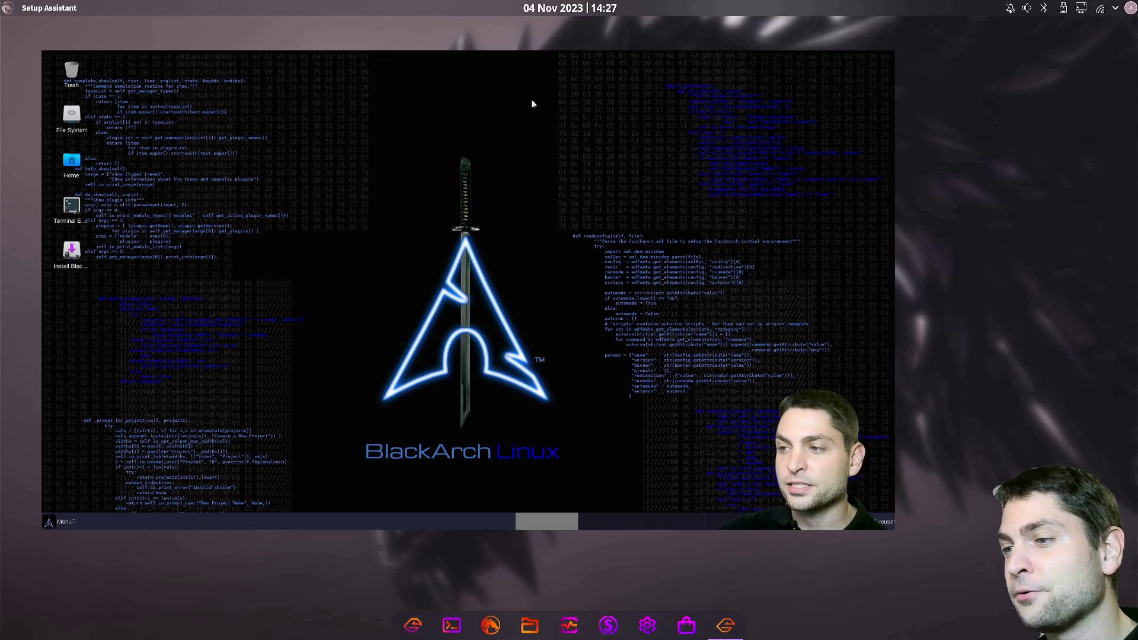
Launch the Install BlackArch installer from the desktop and authenticate with the password
right_click(531, 101)
mouse_move(563, 237)
mouse_move(639, 324)
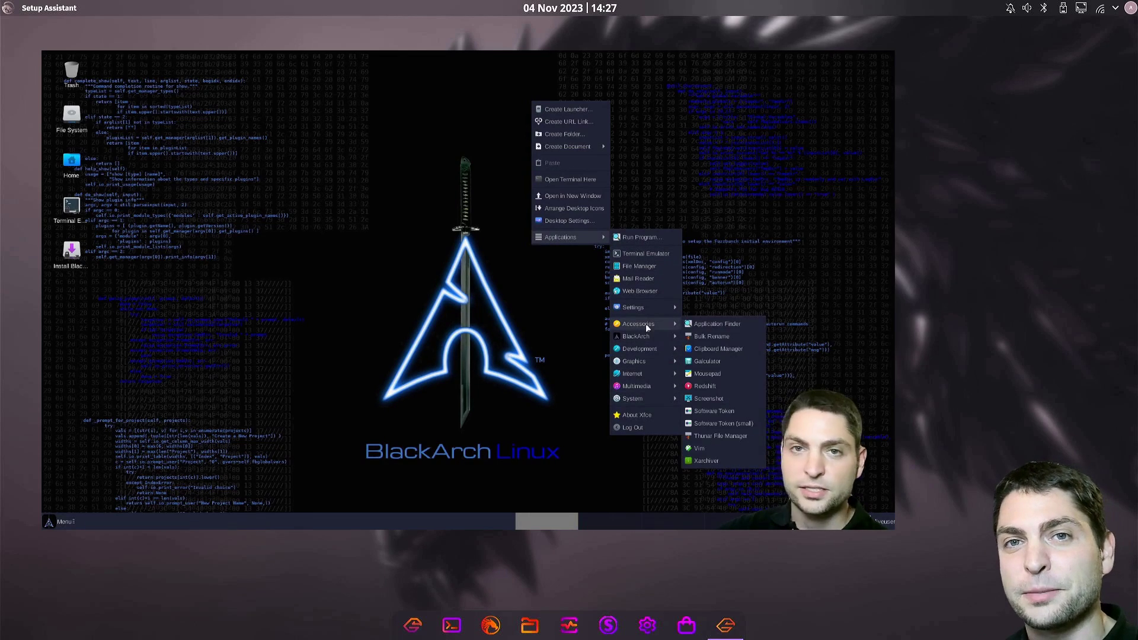
double_click(71, 252)
type("•••••••••")
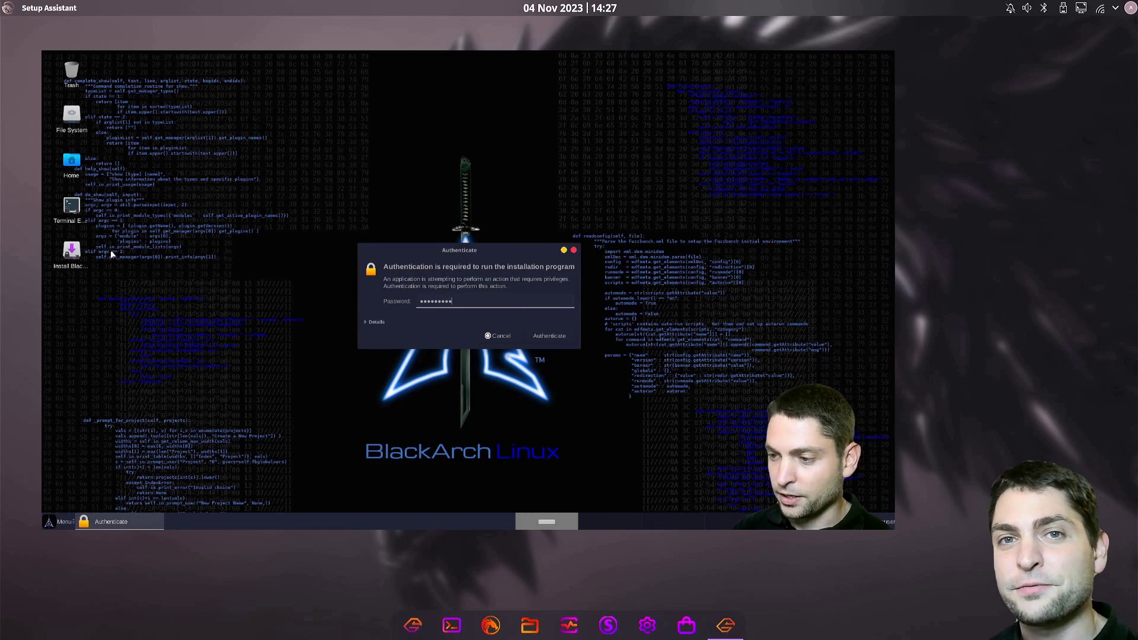
key("Return")
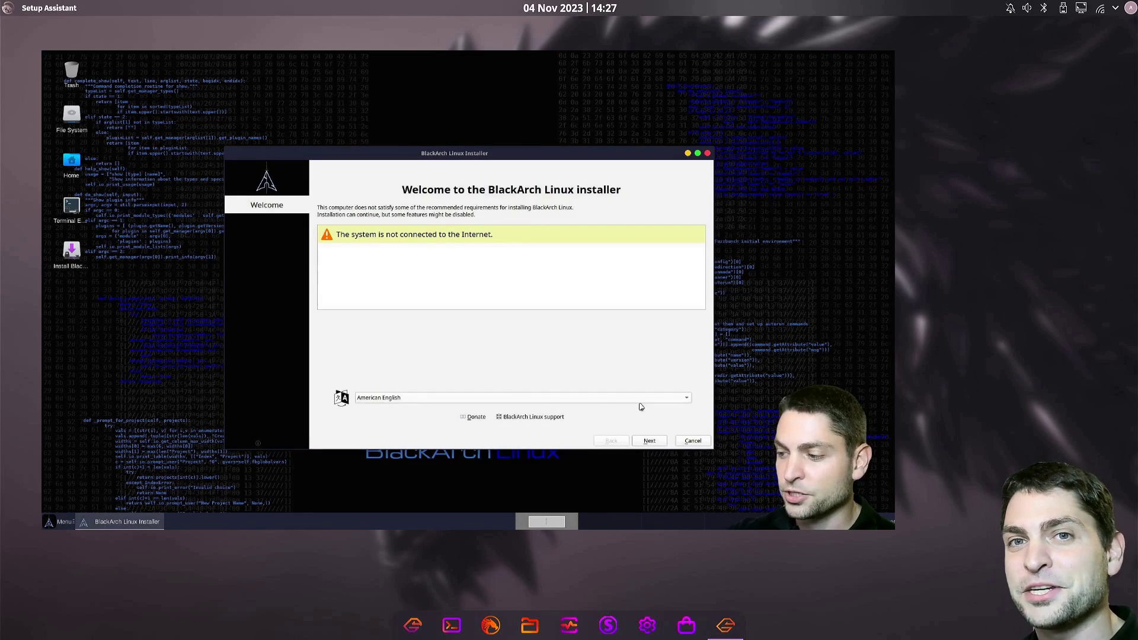
Advance past the welcome, location and keyboard pages, then run 'sudo pacman -Sy' in a terminal
left_click(649, 440)
left_click(650, 440)
left_click(650, 440)
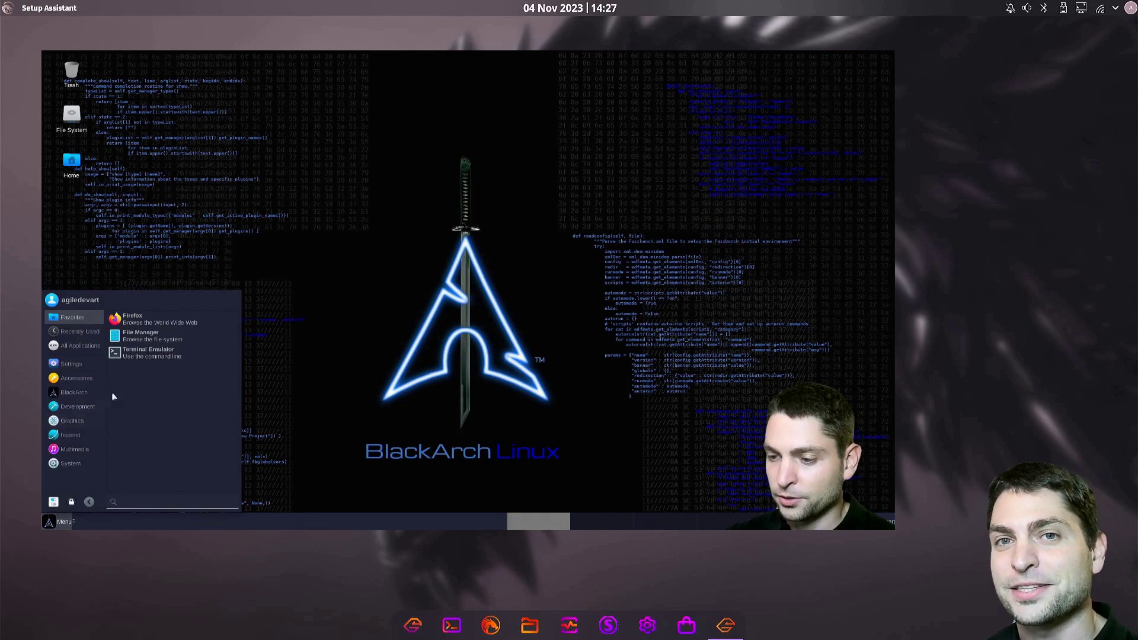
left_click(148, 353)
type("sudo pacman -Sy")
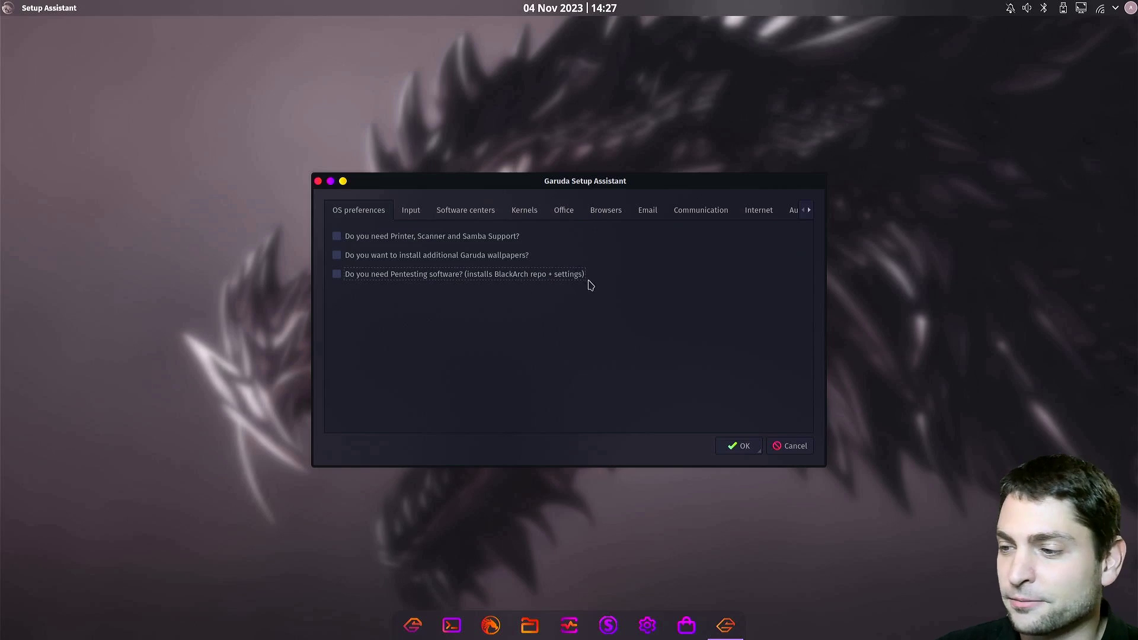
Browse the Kernels and Browsers categories, then tick Dragon (Video player by KDE) under Video
left_click(530, 212)
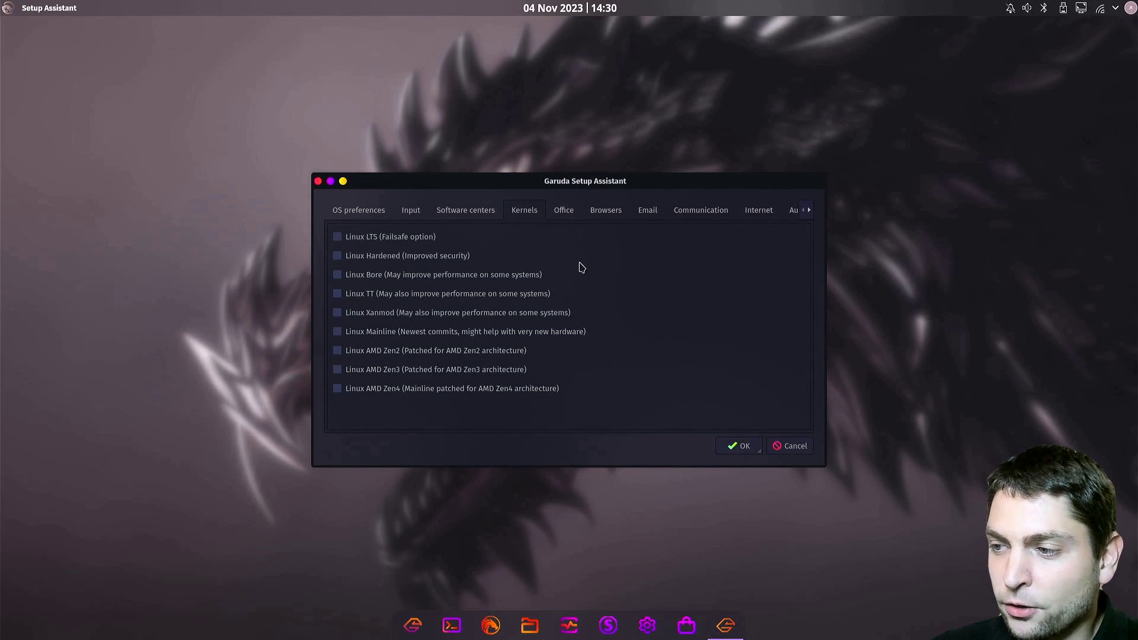
left_click(606, 213)
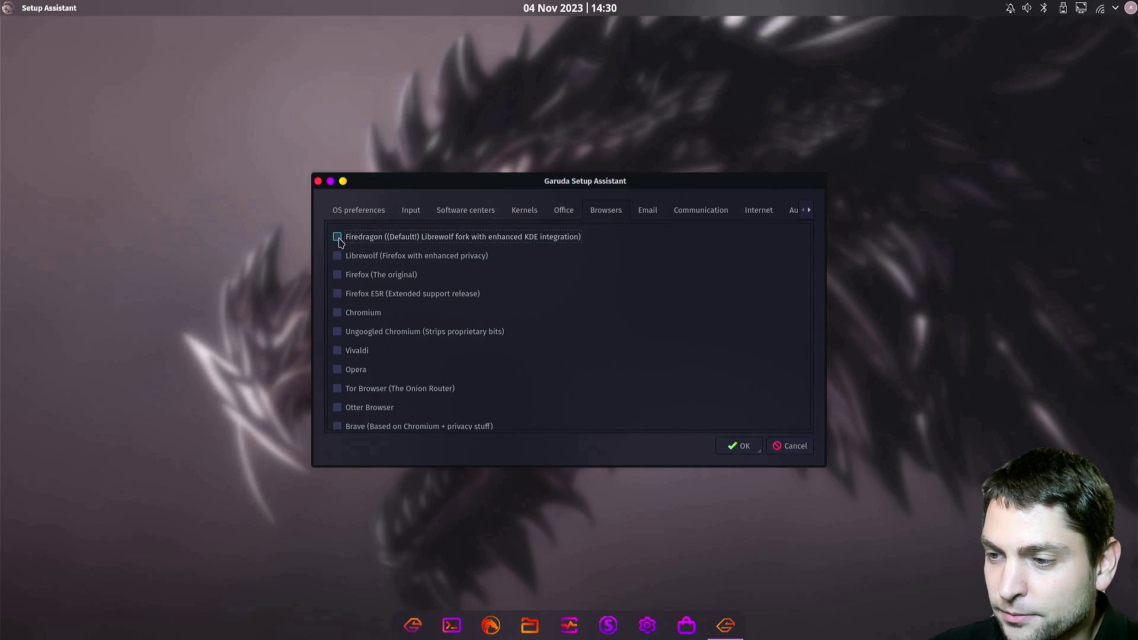
left_click(809, 210)
left_click(515, 212)
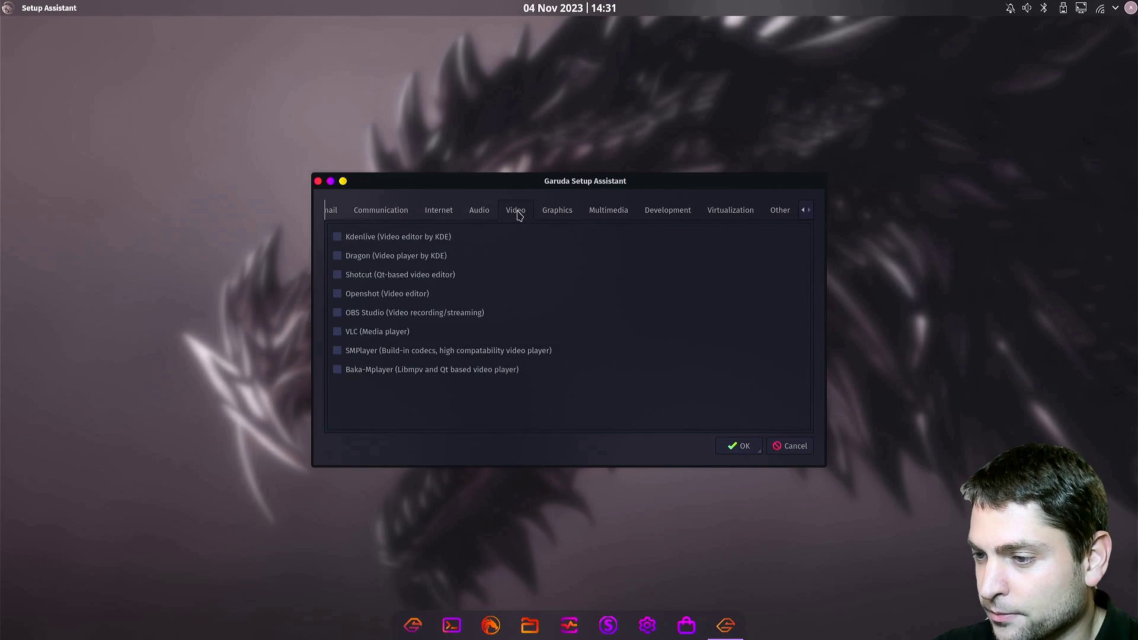
left_click(373, 263)
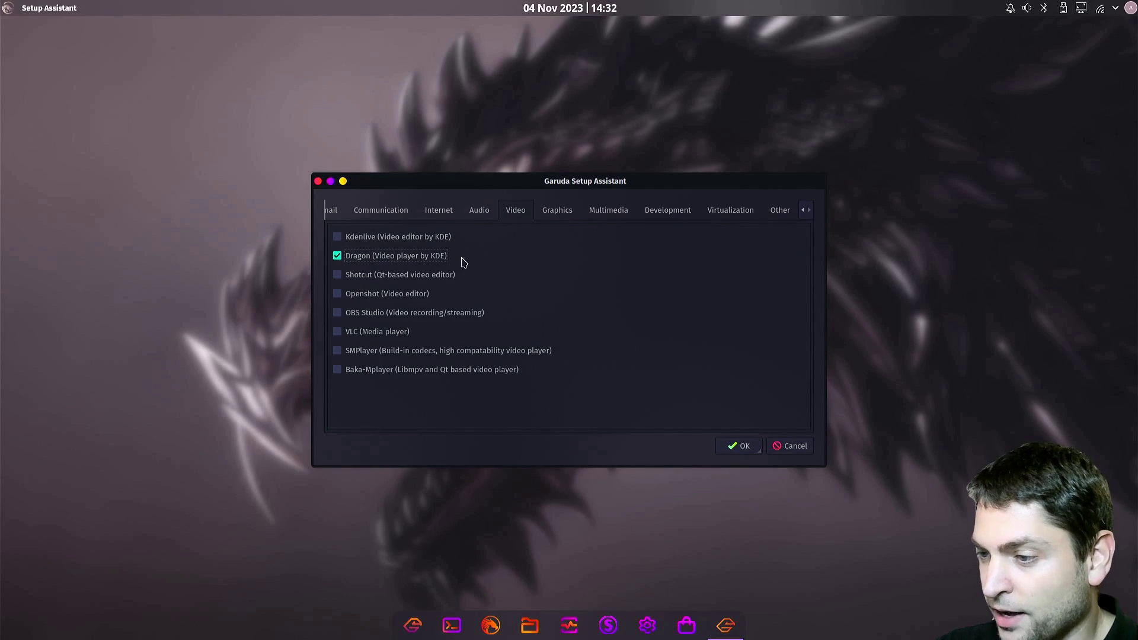
Apply the selections, authorise with the sudo password, and dismiss the Success message
left_click(740, 447)
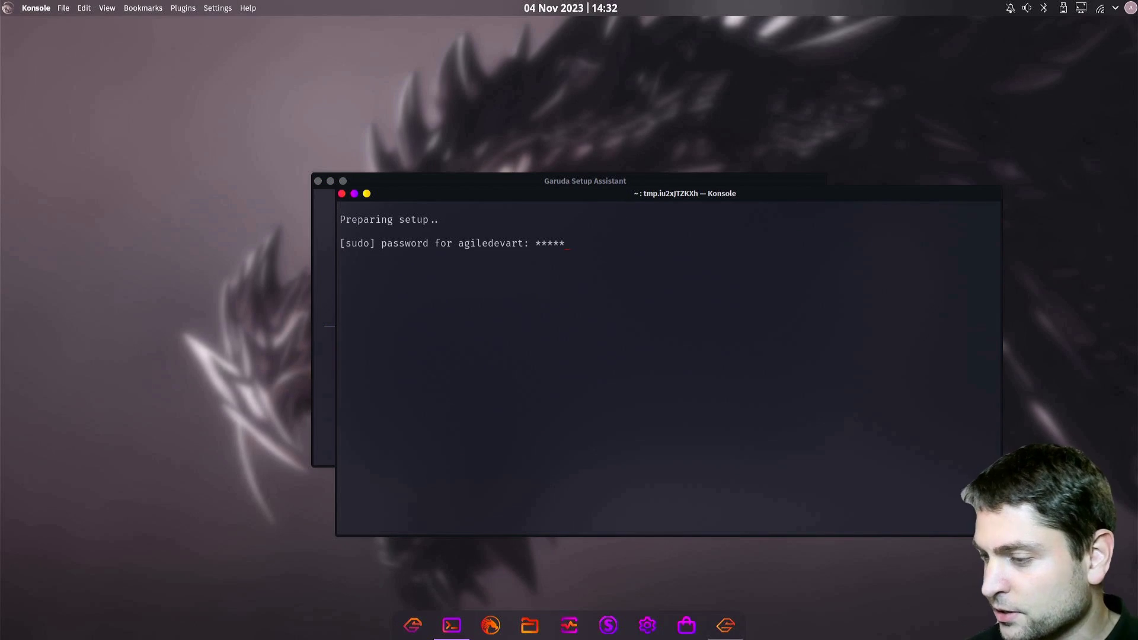
key("Return")
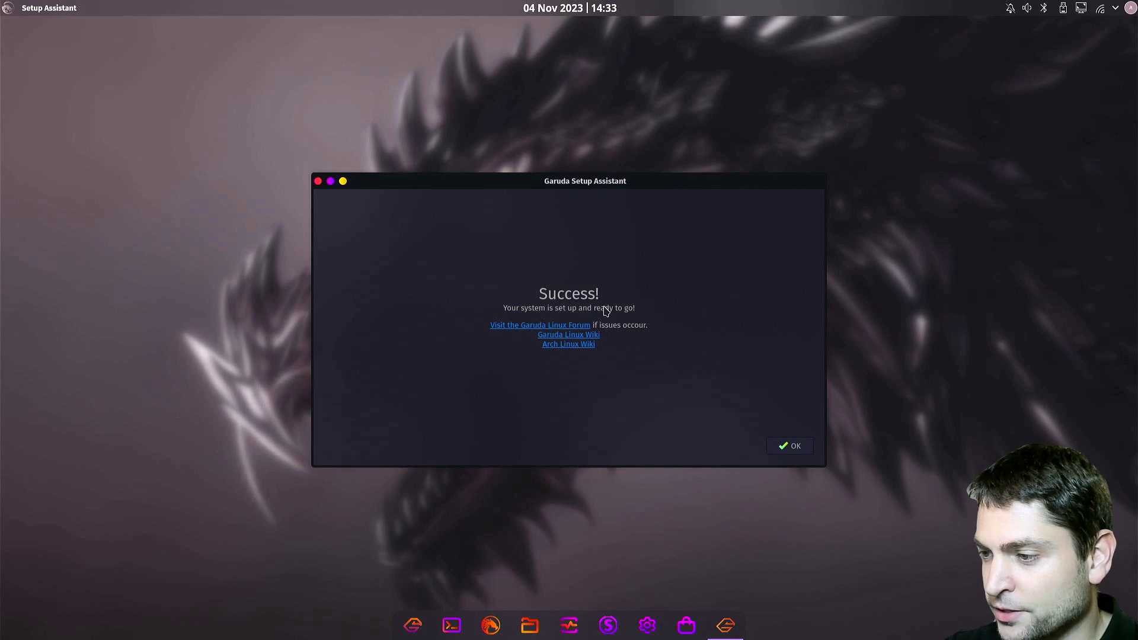
left_click(790, 446)
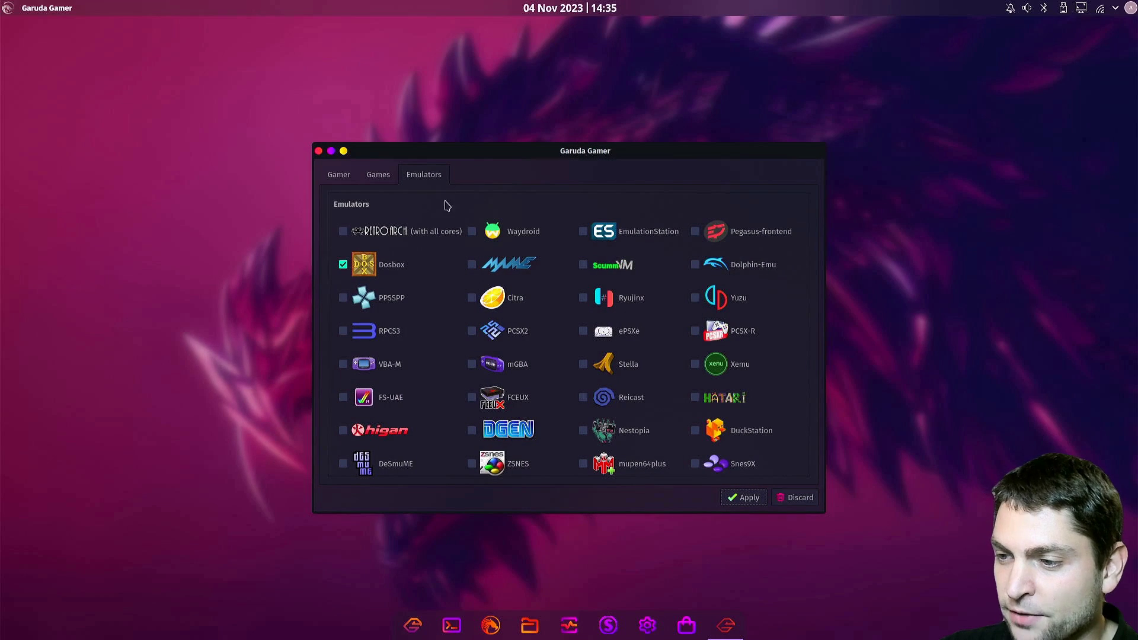
left_click(344, 175)
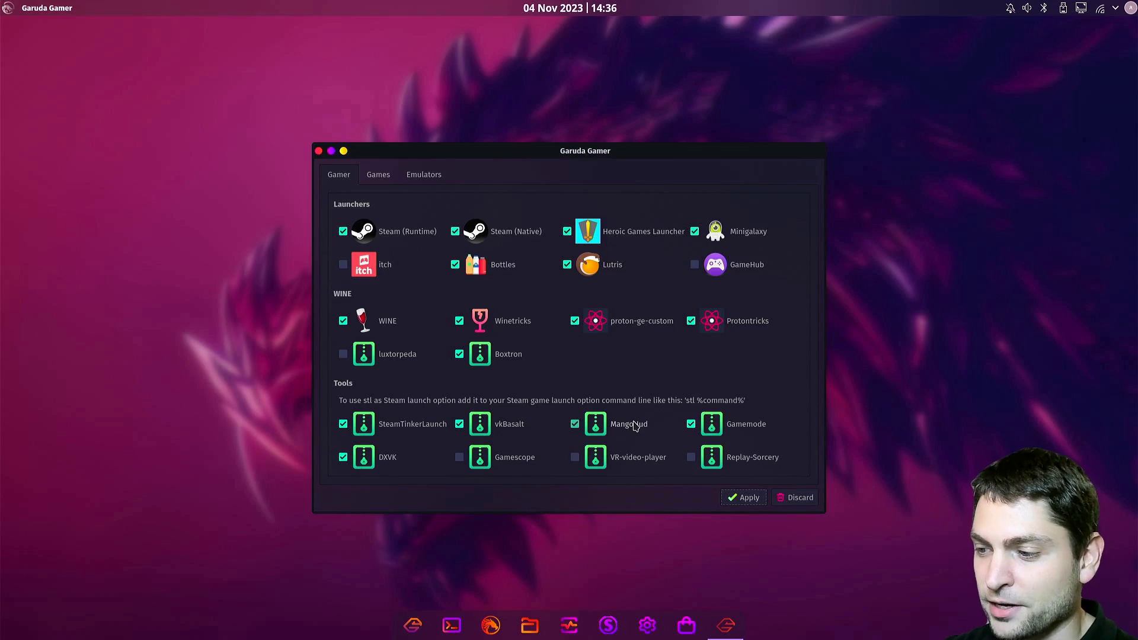
Close Garuda Gamer and Garuda Welcome, then open Konsole from the dock
left_click(318, 151)
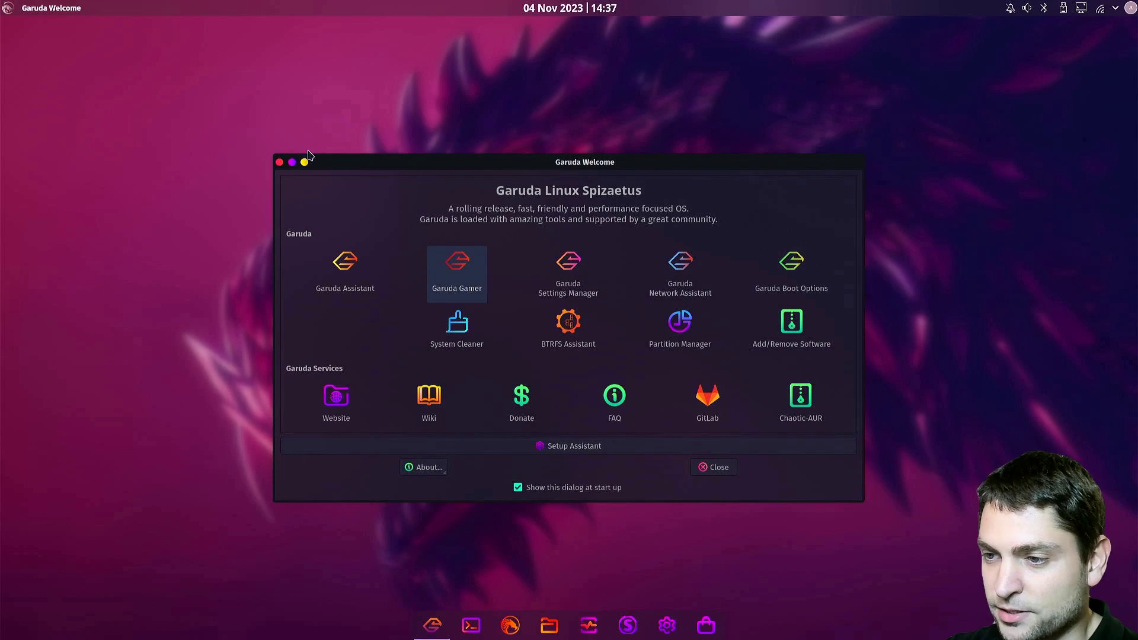
left_click(280, 162)
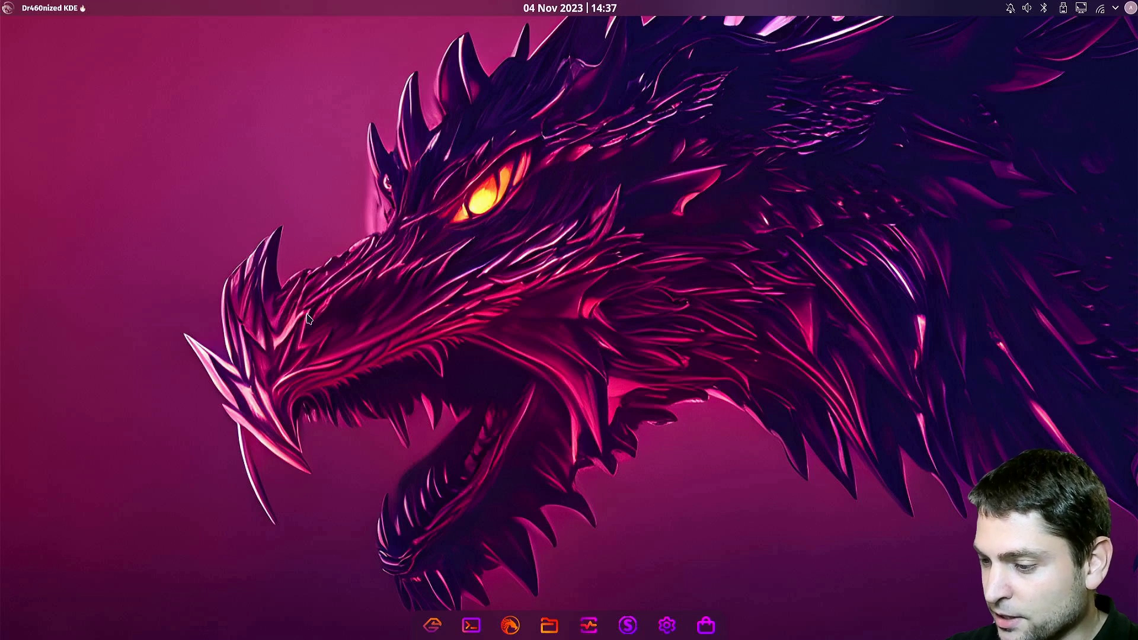
left_click(471, 626)
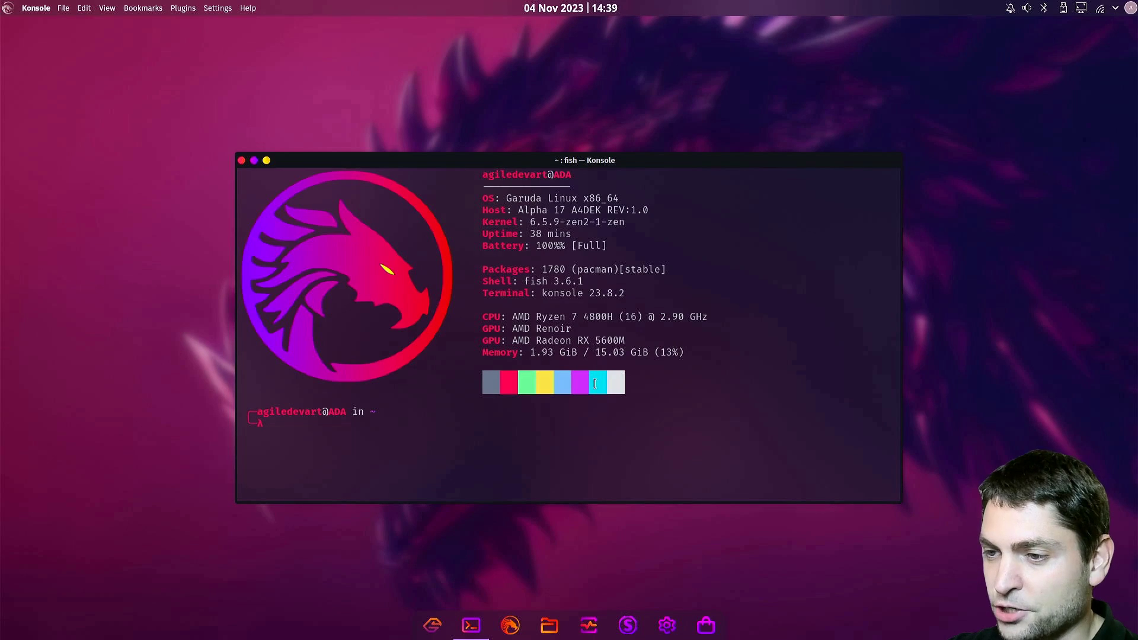
left_click(242, 160)
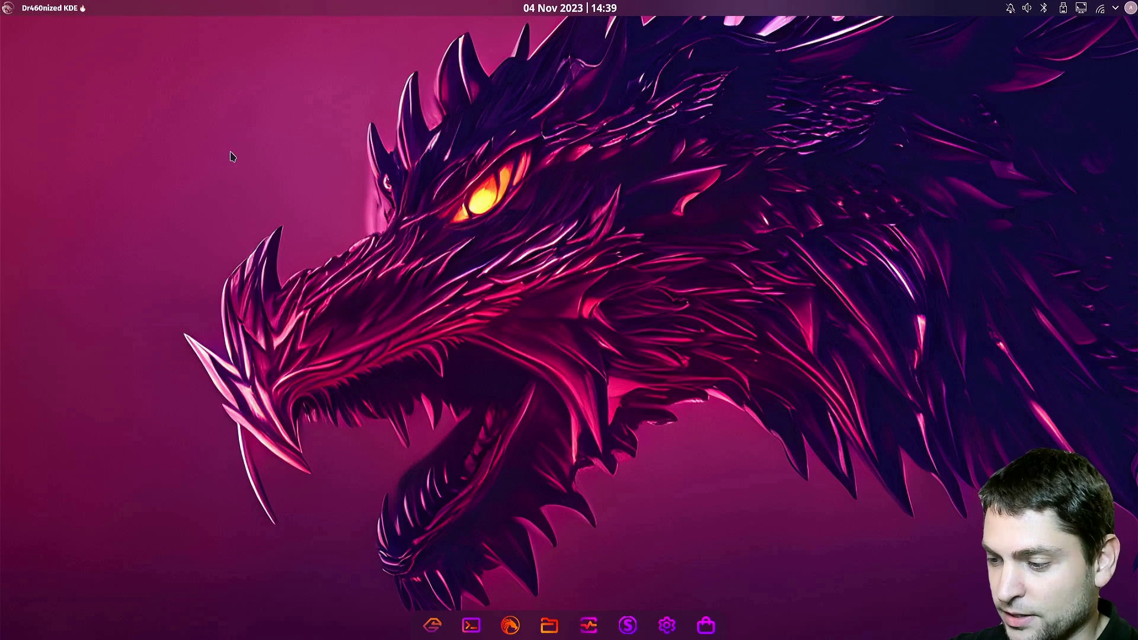
left_click(511, 625)
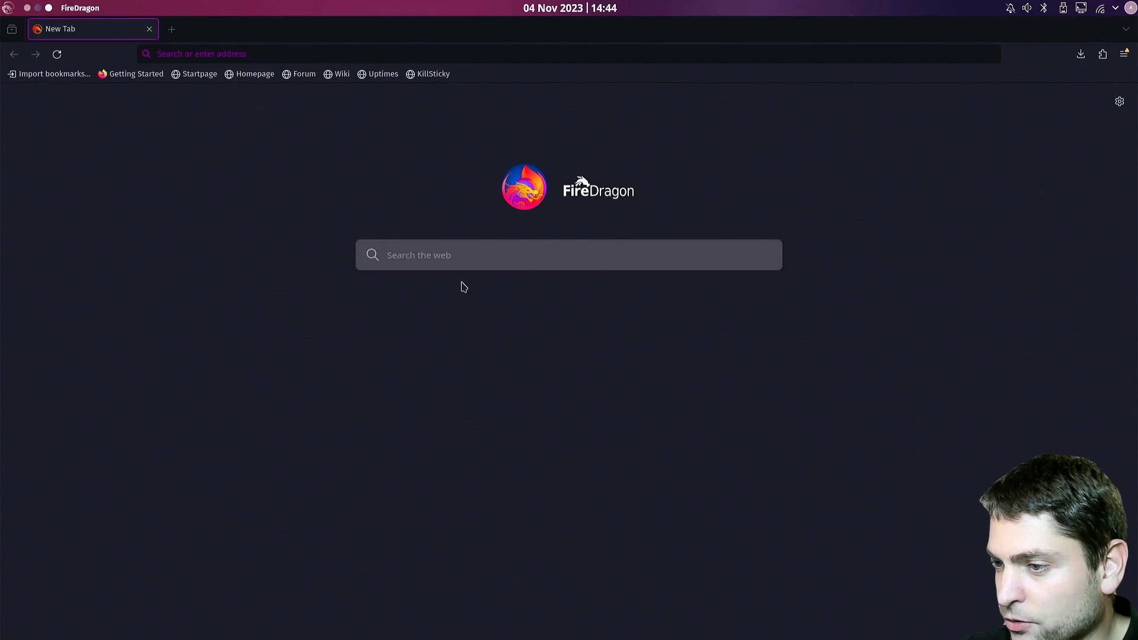
left_click(501, 252)
type("agiledevar")
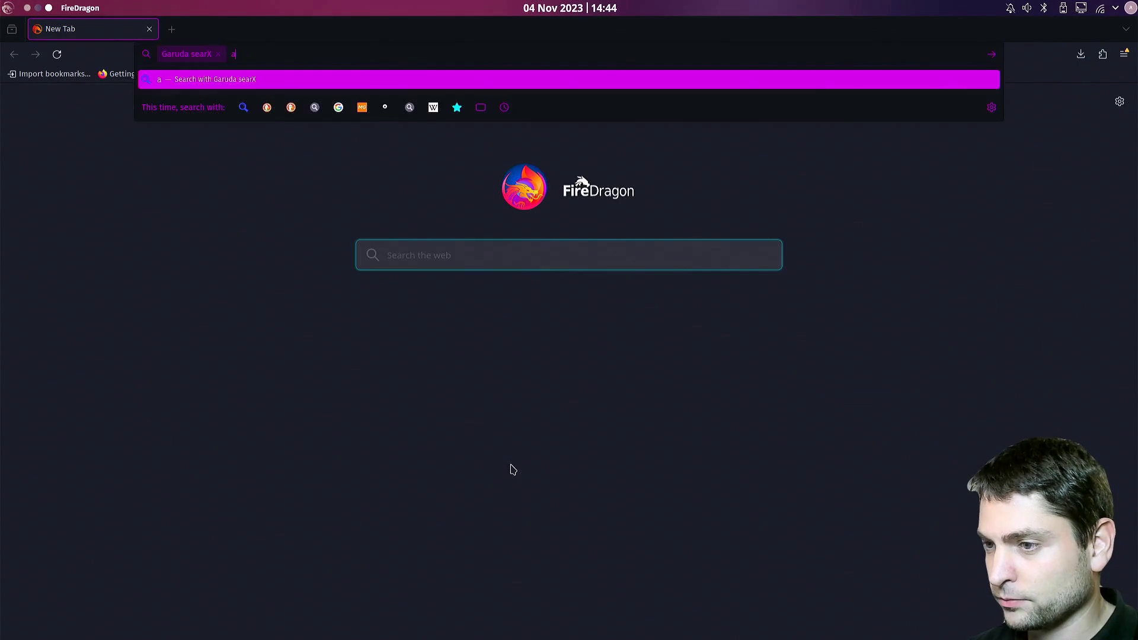
type("t")
key("Return")
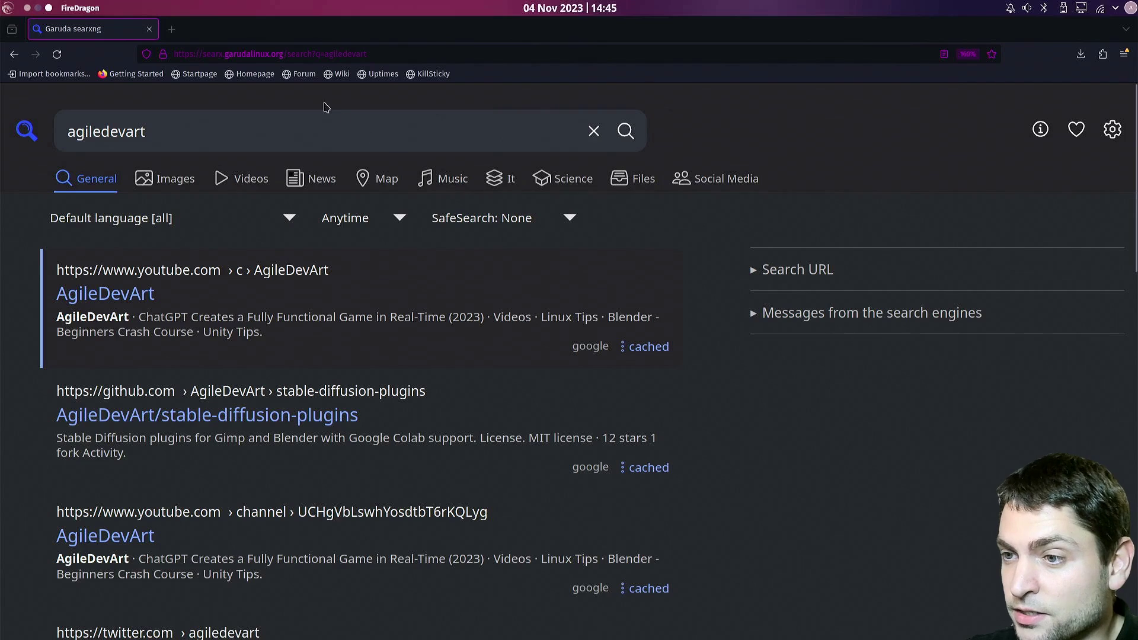
double_click(212, 53)
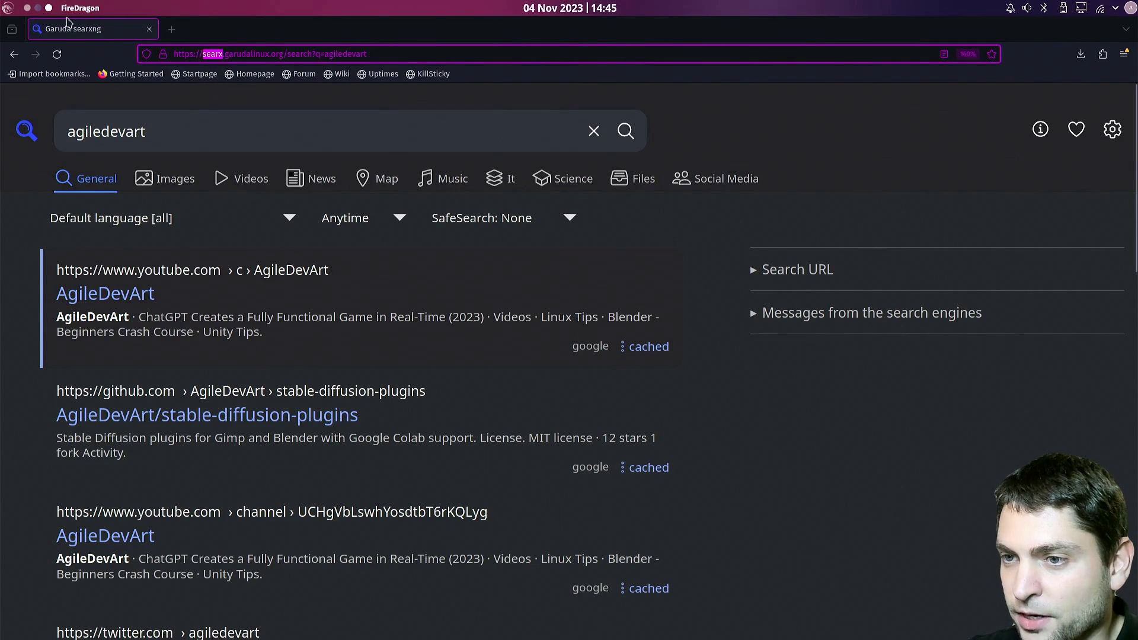
left_click(27, 8)
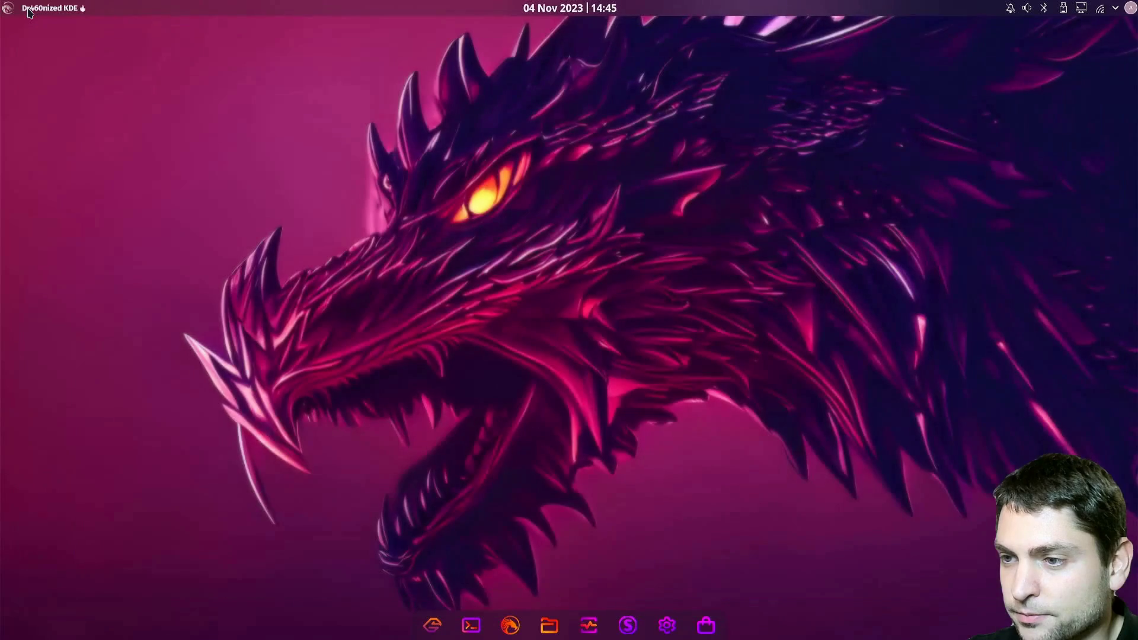
left_click(549, 625)
left_click(570, 177)
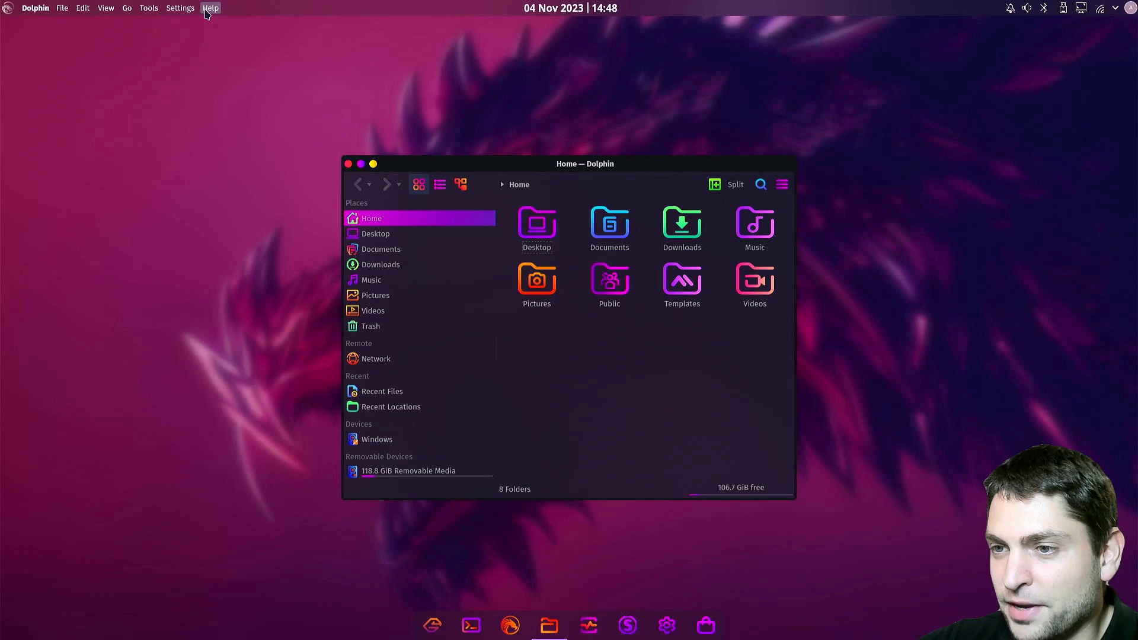
left_click(63, 9)
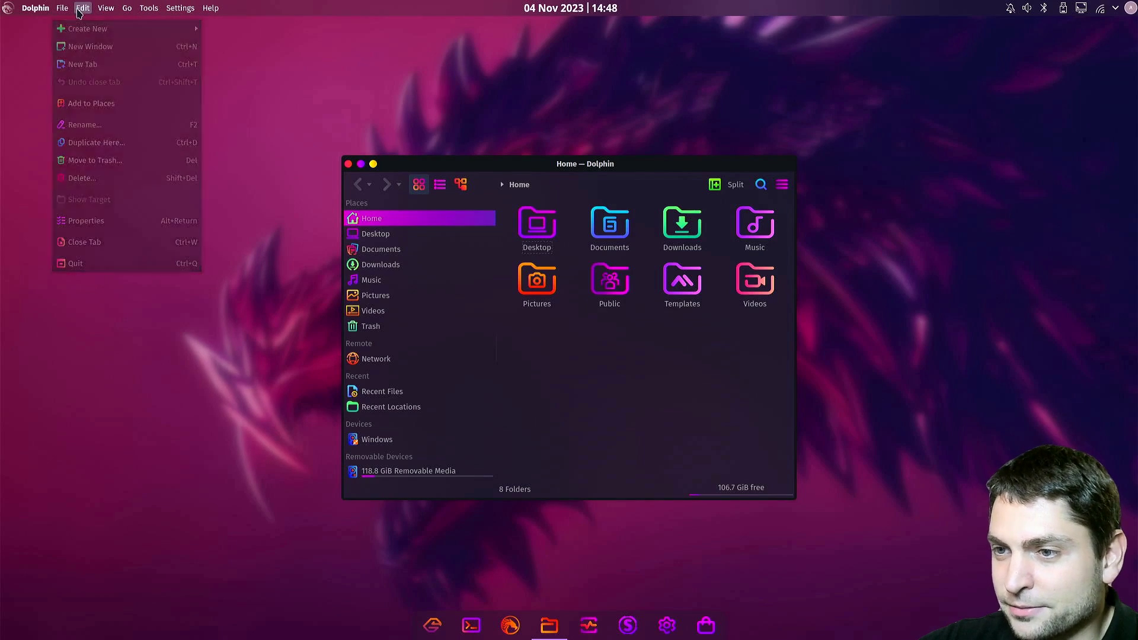
mouse_move(106, 8)
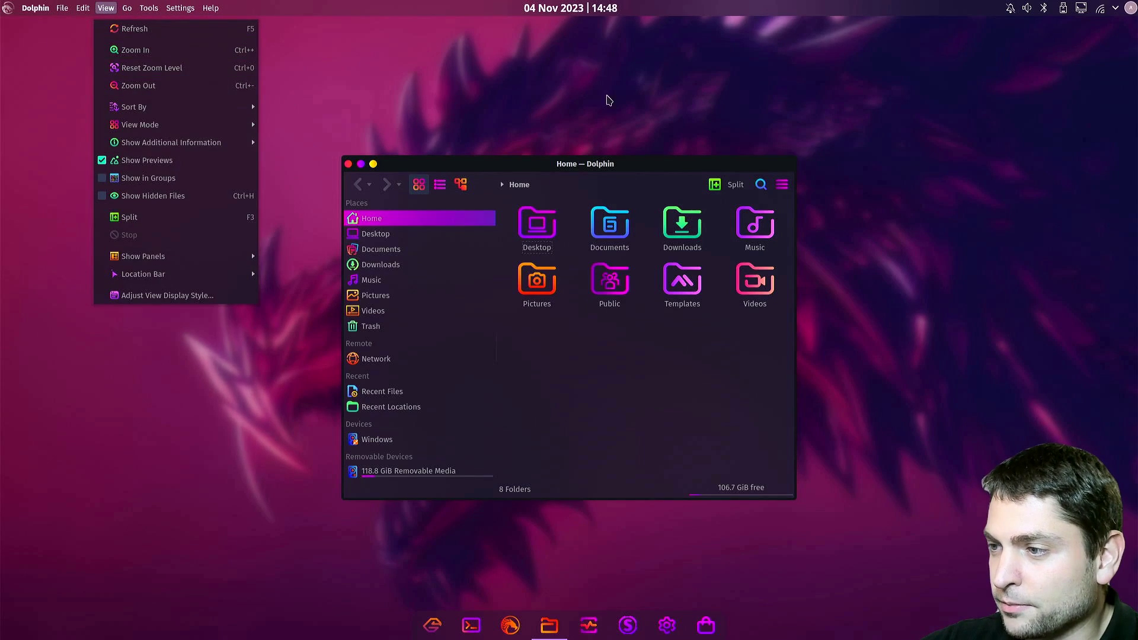
left_click(964, 110)
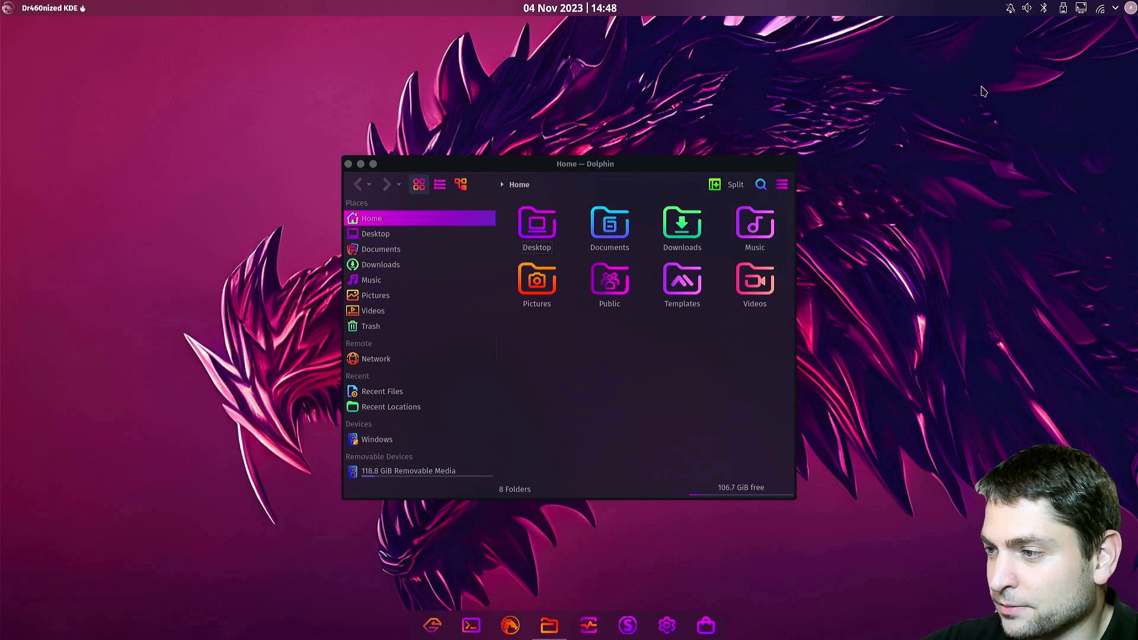
left_click(670, 175)
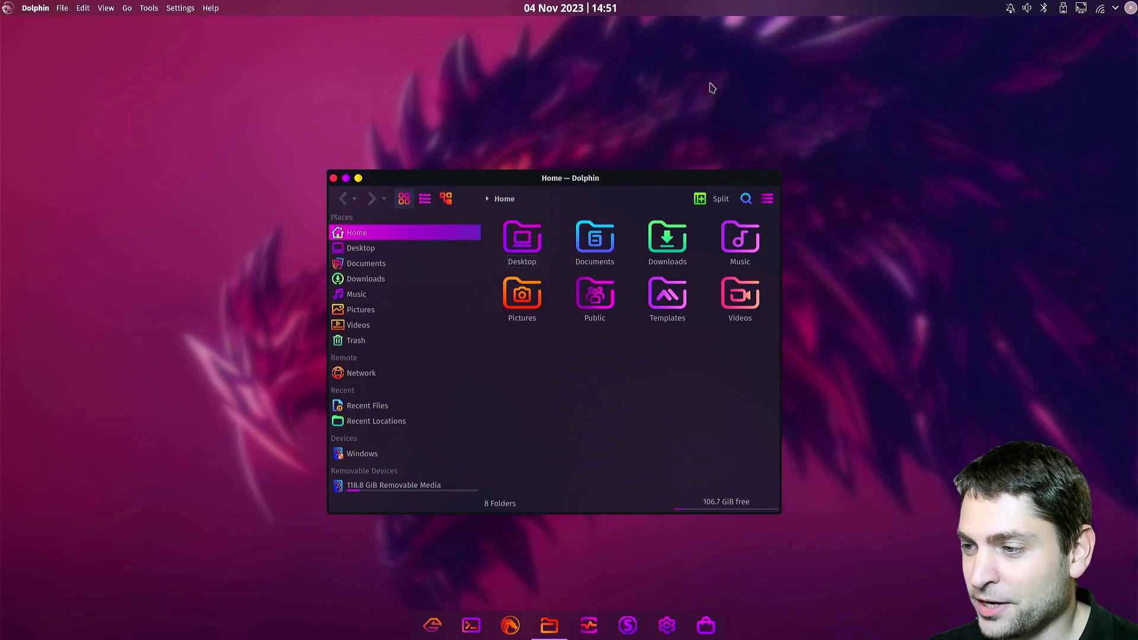
left_click_drag(640, 184, 690, 178)
left_click(338, 170)
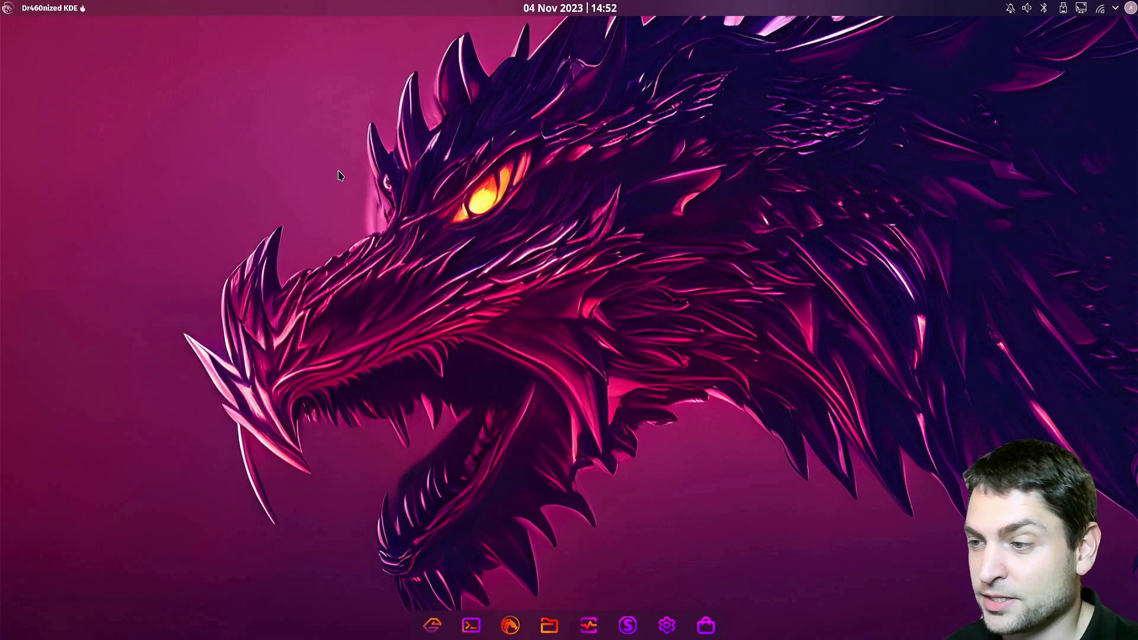